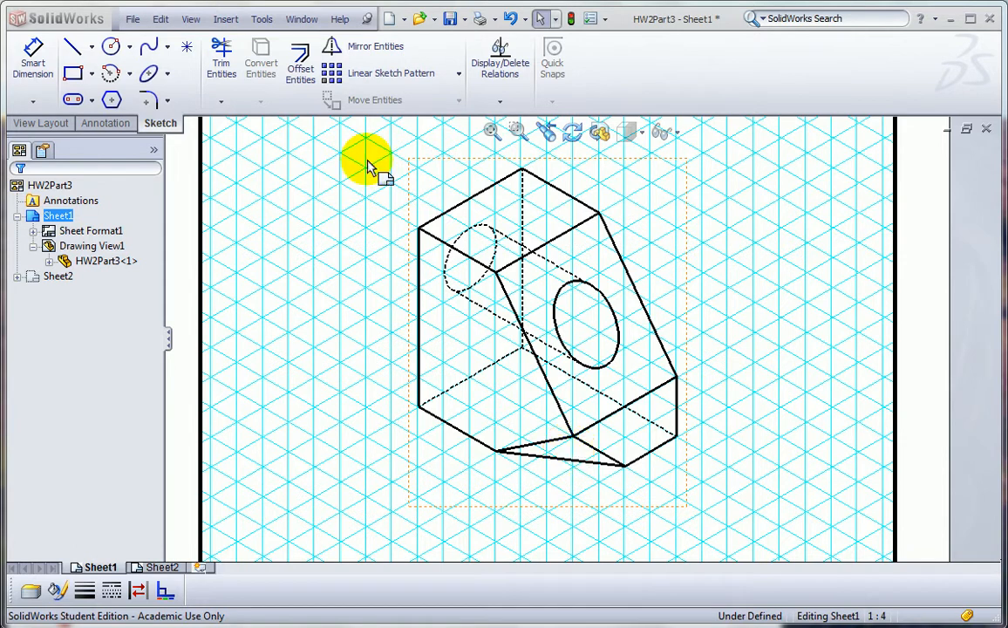
# Step: Create a new part document and select its Front Plane
pyautogui.click(392, 19)
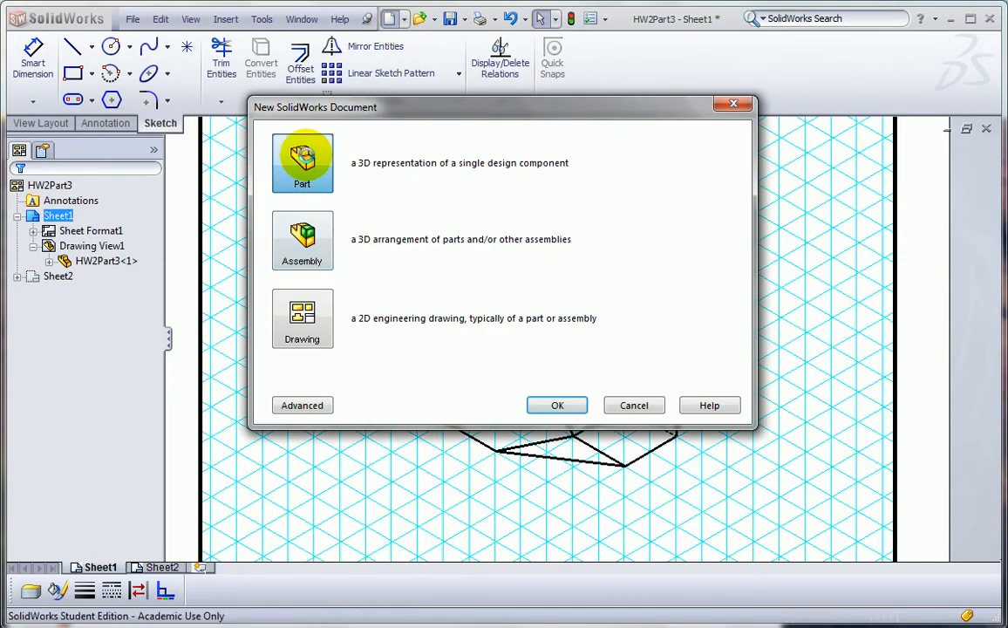
pyautogui.doubleClick(303, 159)
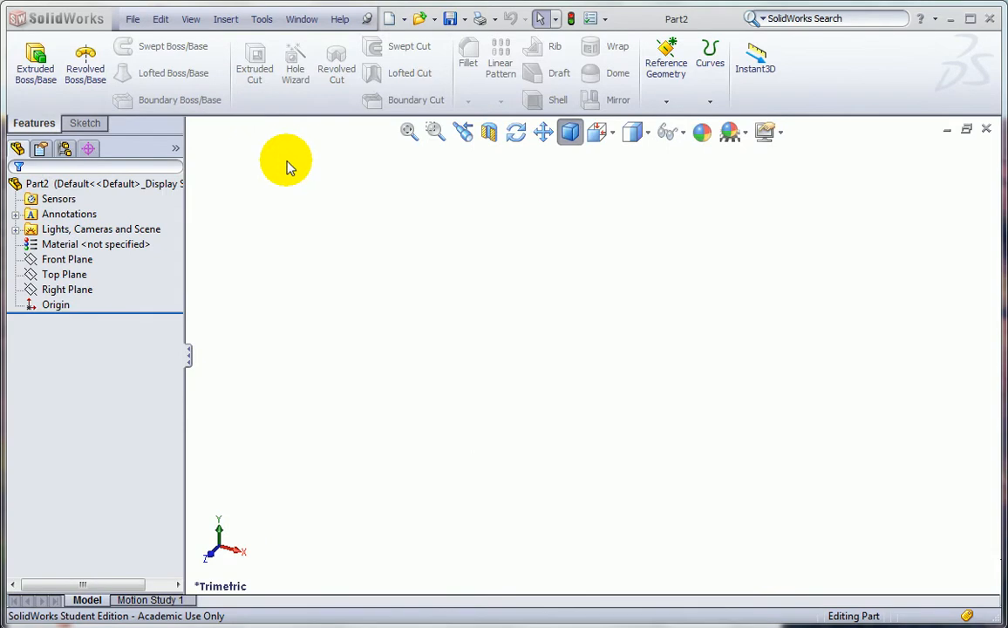
pyautogui.click(79, 260)
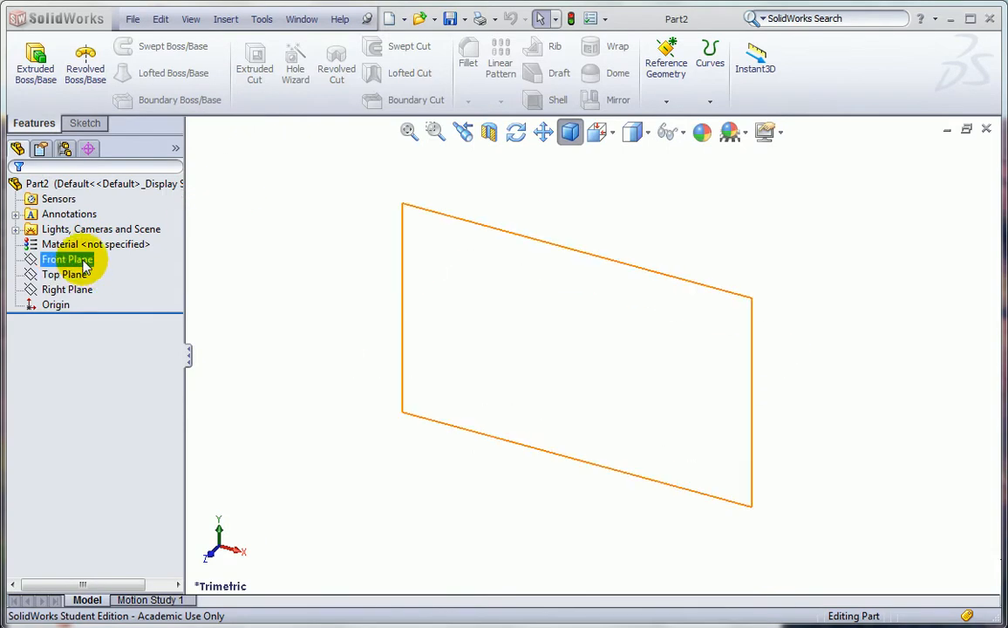
# Step: In the HW2Part3 drawing, sketch three lines completing the cut-off lower front corner: one straight down about 1.56 in, two to the adjacent bottom vertices
pyautogui.click(296, 21)
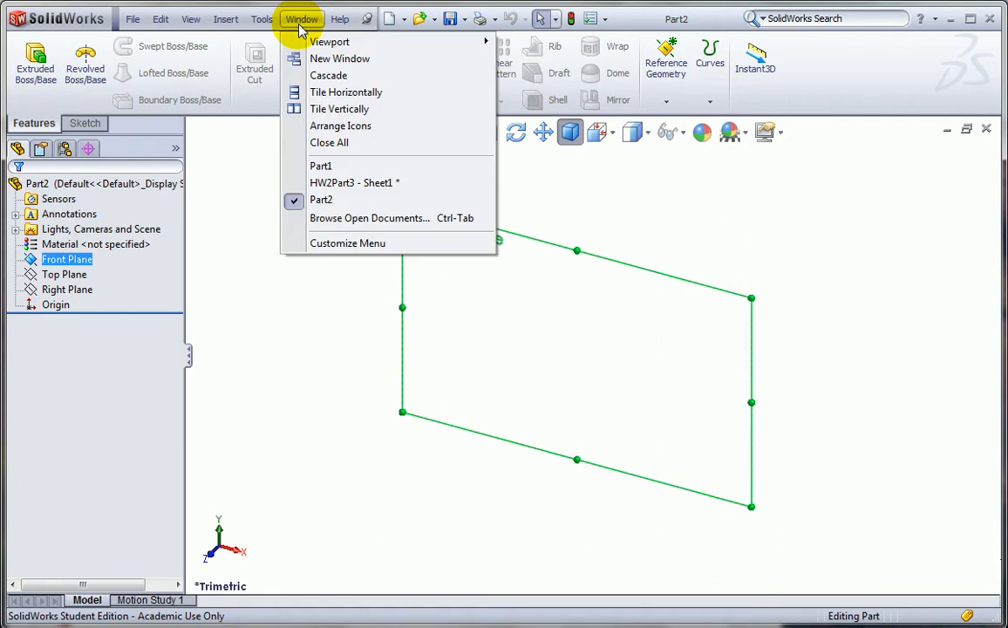
pyautogui.click(332, 183)
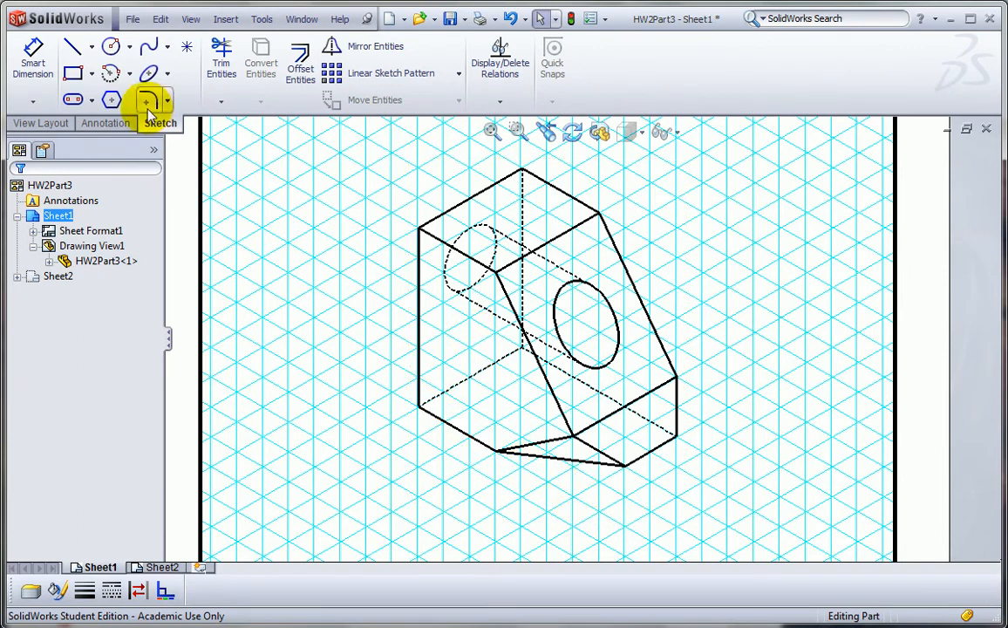
pyautogui.click(72, 47)
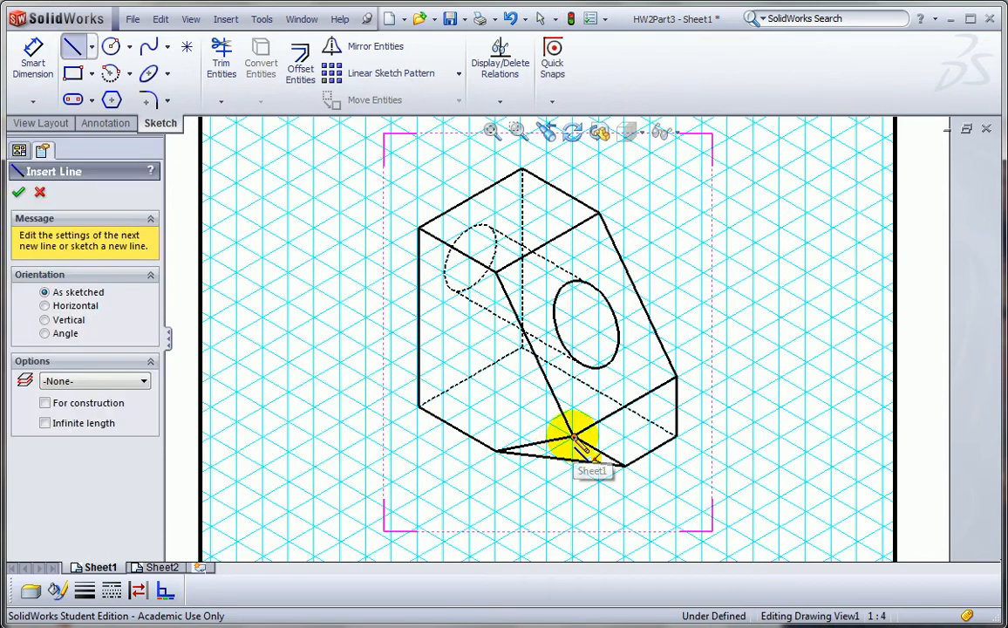
pyautogui.click(574, 436)
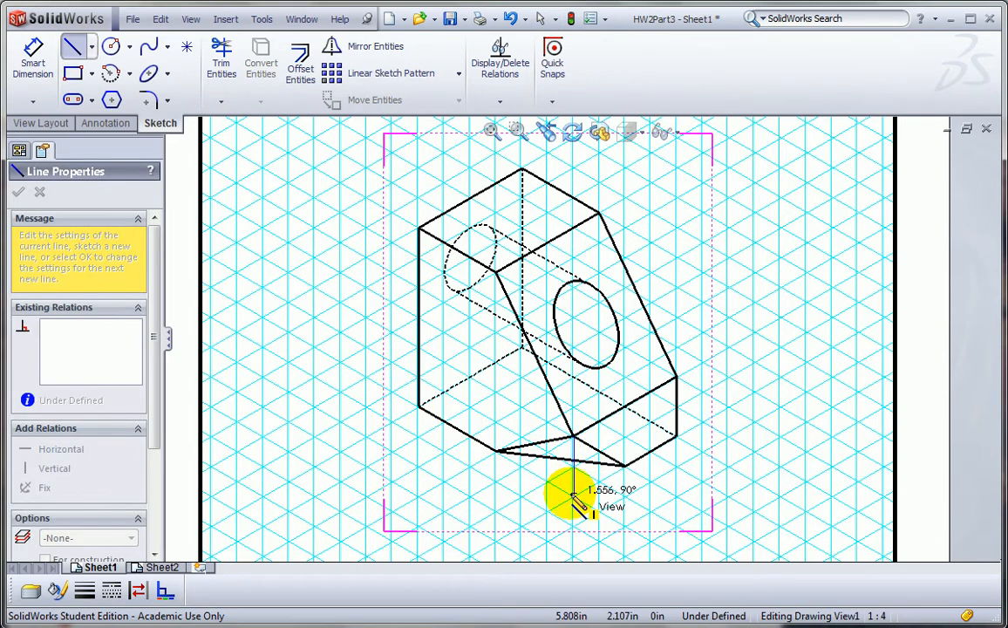
pyautogui.click(573, 493)
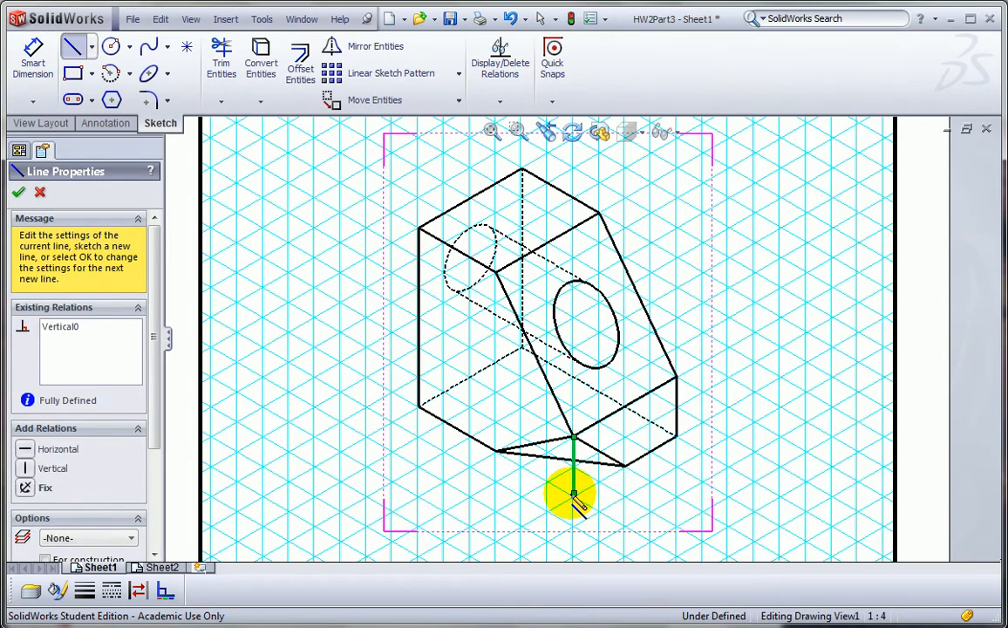
pyautogui.click(498, 451)
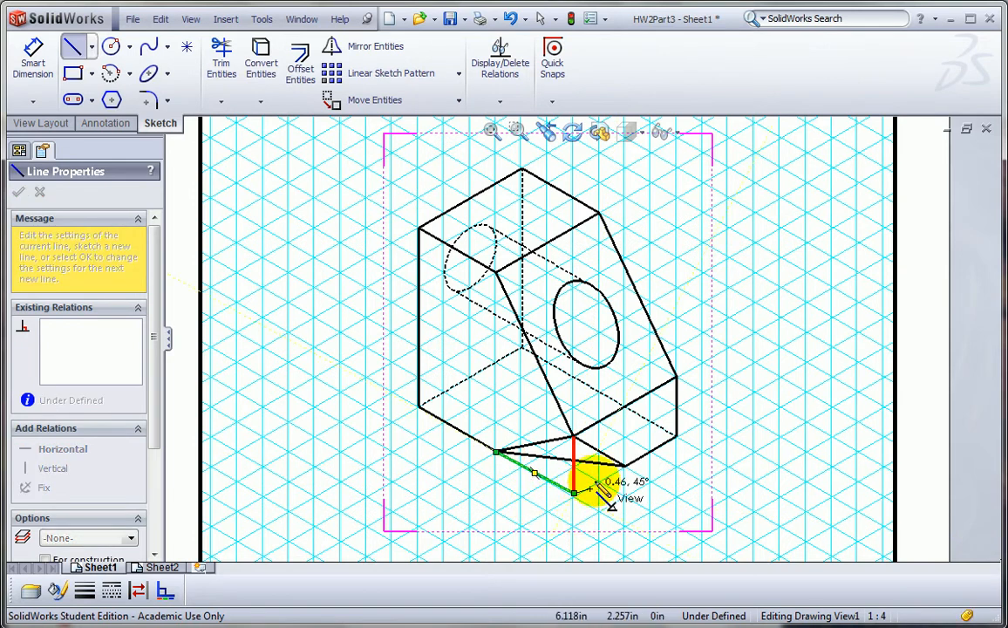
pyautogui.click(625, 467)
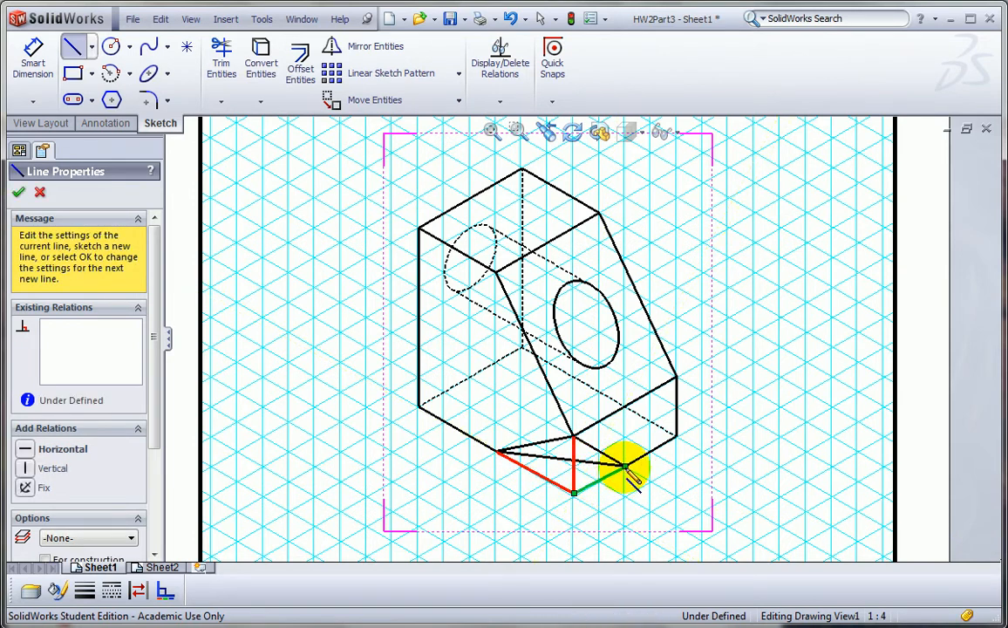
pyautogui.press('Escape')
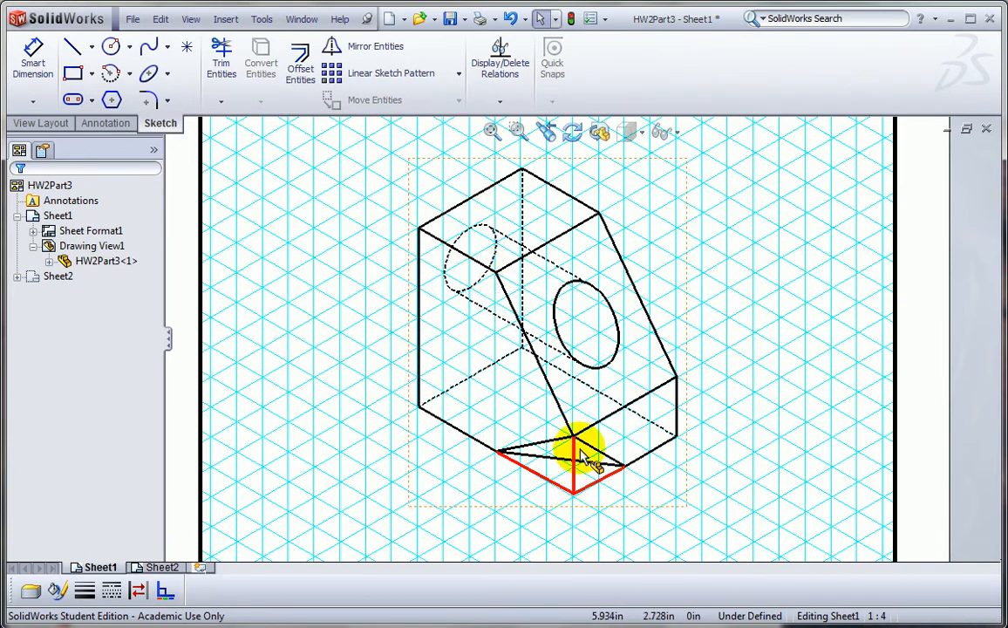
# Step: Switch to the Part1 document, select the Front Plane and orient the view to Front
pyautogui.click(302, 18)
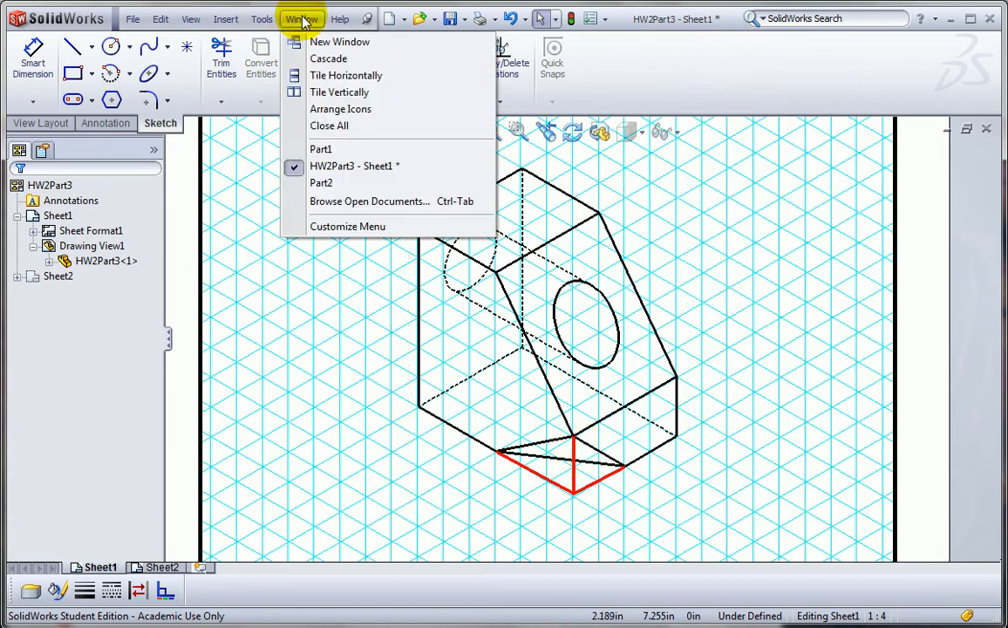
pyautogui.click(319, 150)
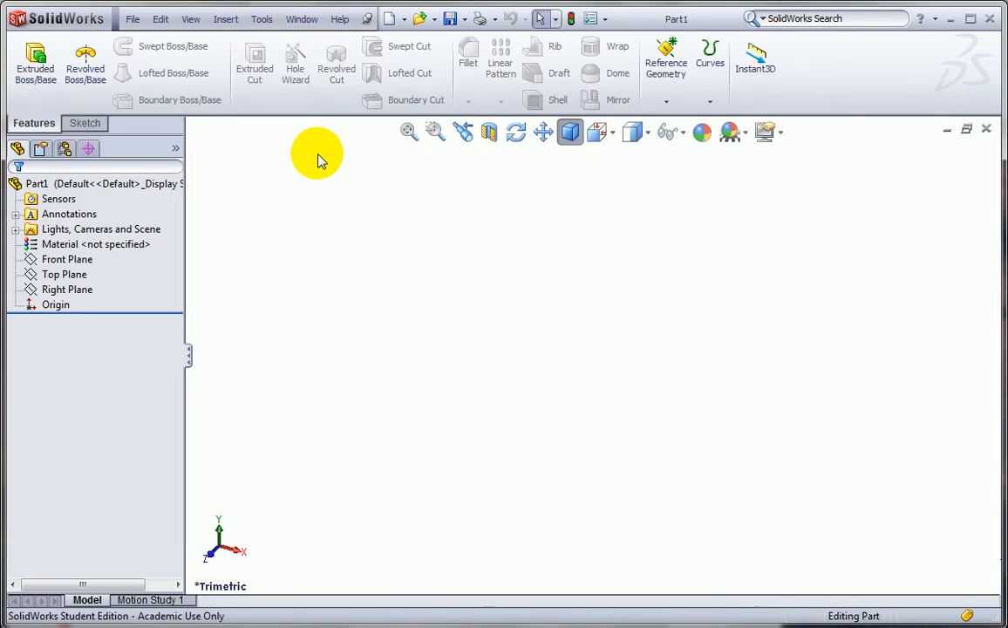
pyautogui.click(94, 266)
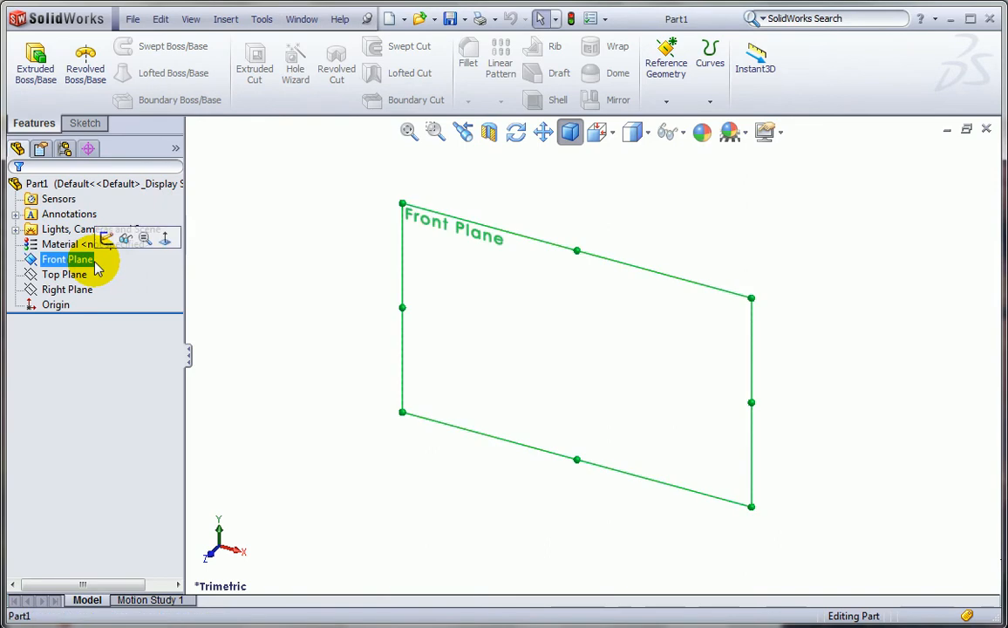
pyautogui.click(615, 140)
pyautogui.click(625, 192)
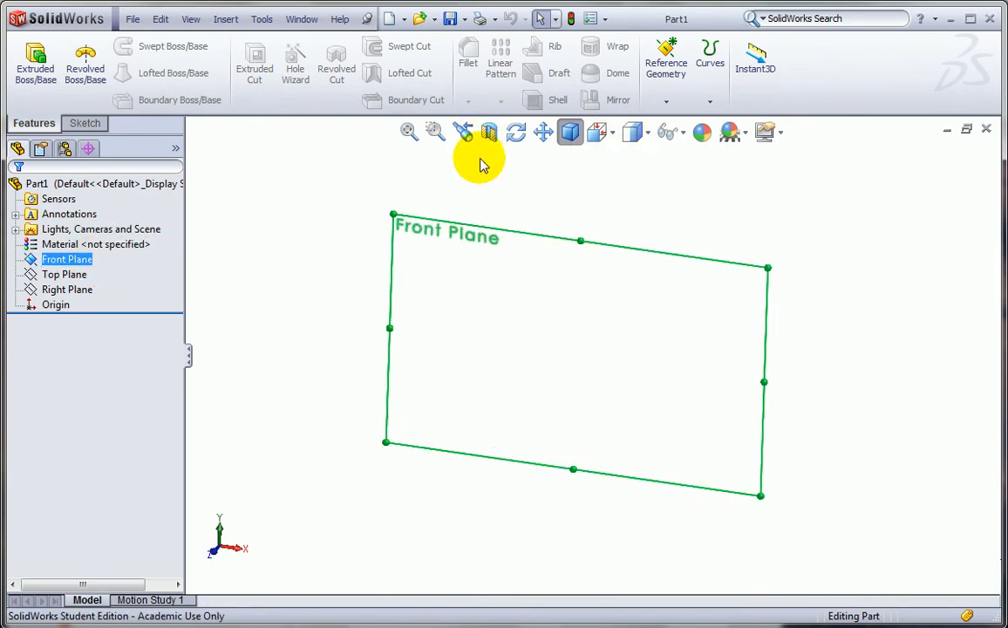
# Step: On the Front Plane, sketch a closed five-line profile from the origin: left side about 3.01 in, top 0.98 in, slanted edge, right side 0.67 in, base 2.90 in
pyautogui.click(83, 124)
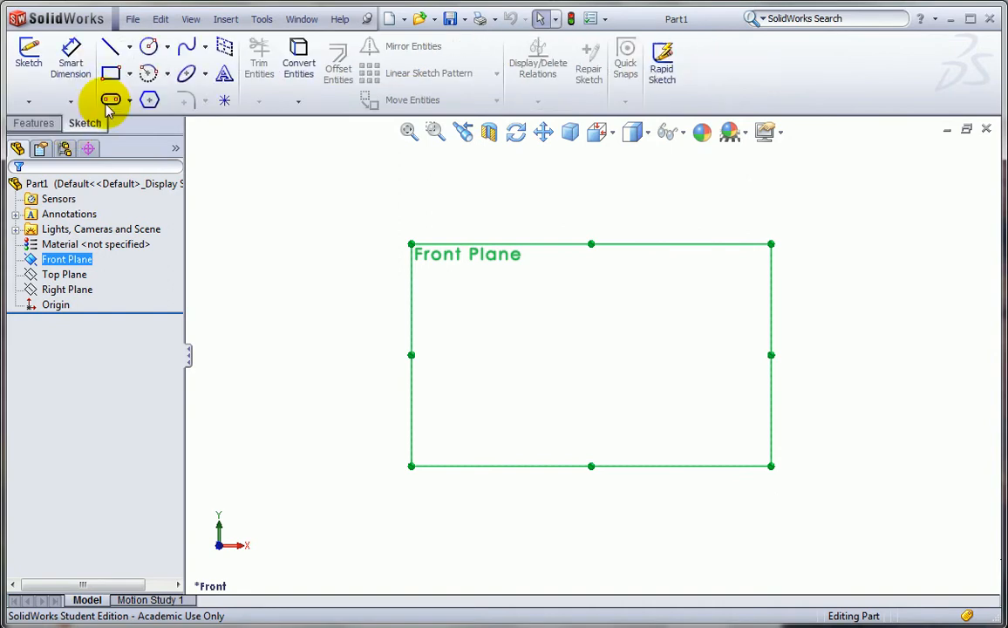
pyautogui.click(110, 46)
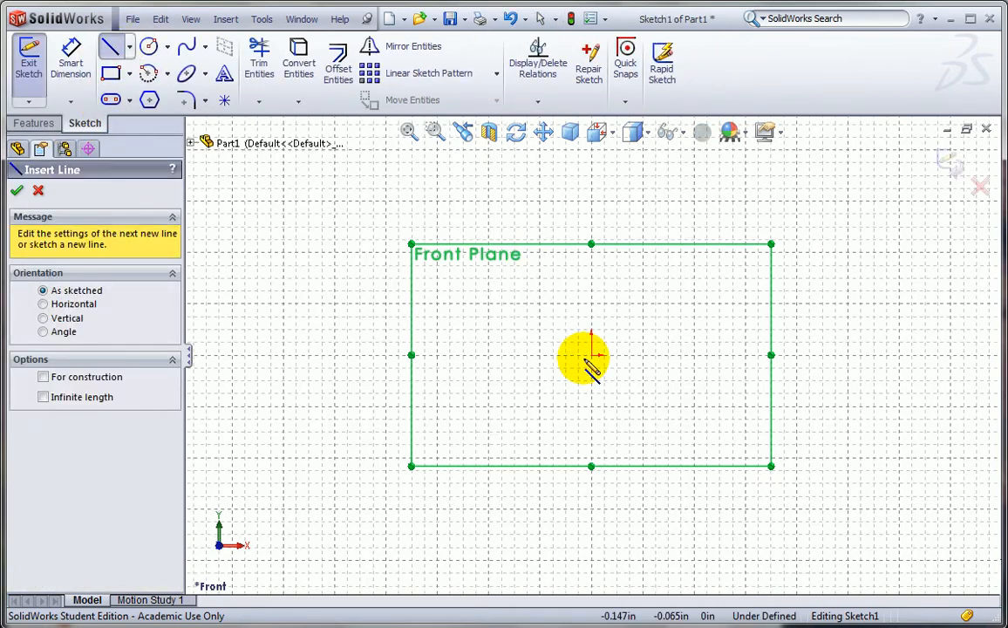
pyautogui.click(592, 355)
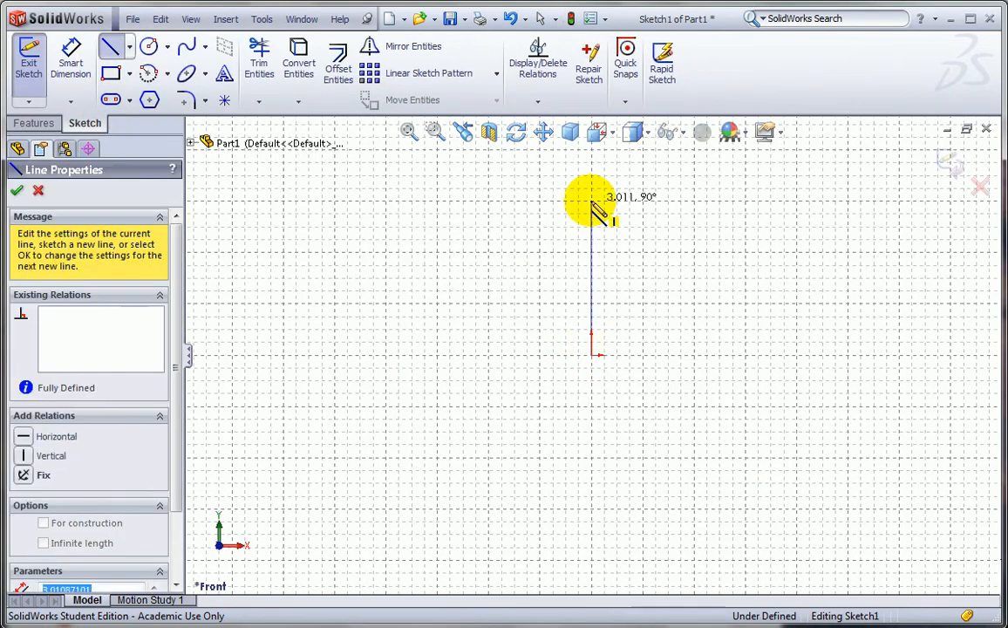
pyautogui.click(592, 200)
pyautogui.click(642, 200)
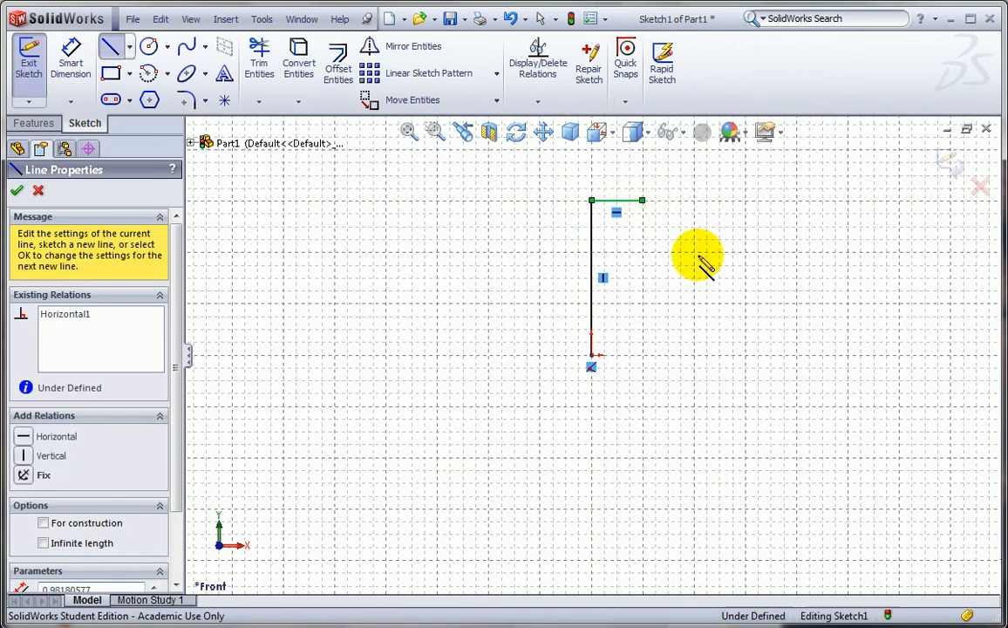
pyautogui.click(739, 321)
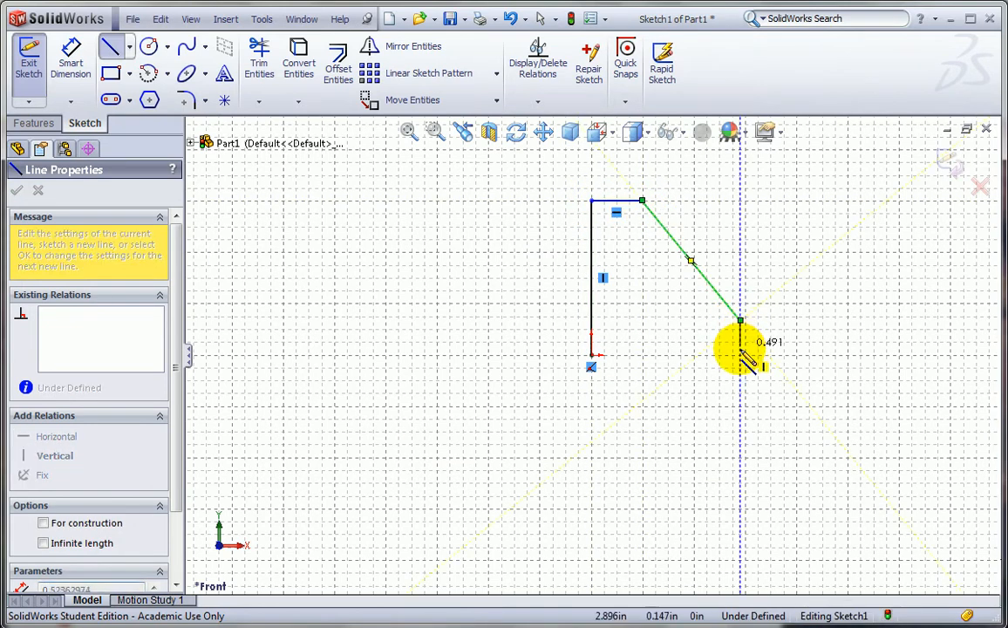
pyautogui.click(740, 354)
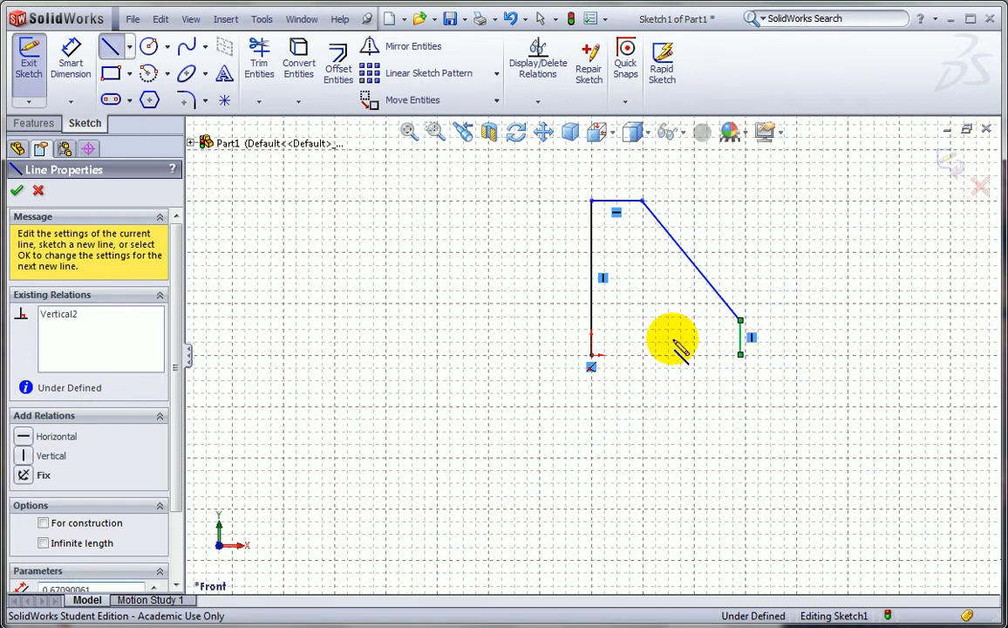
pyautogui.click(591, 355)
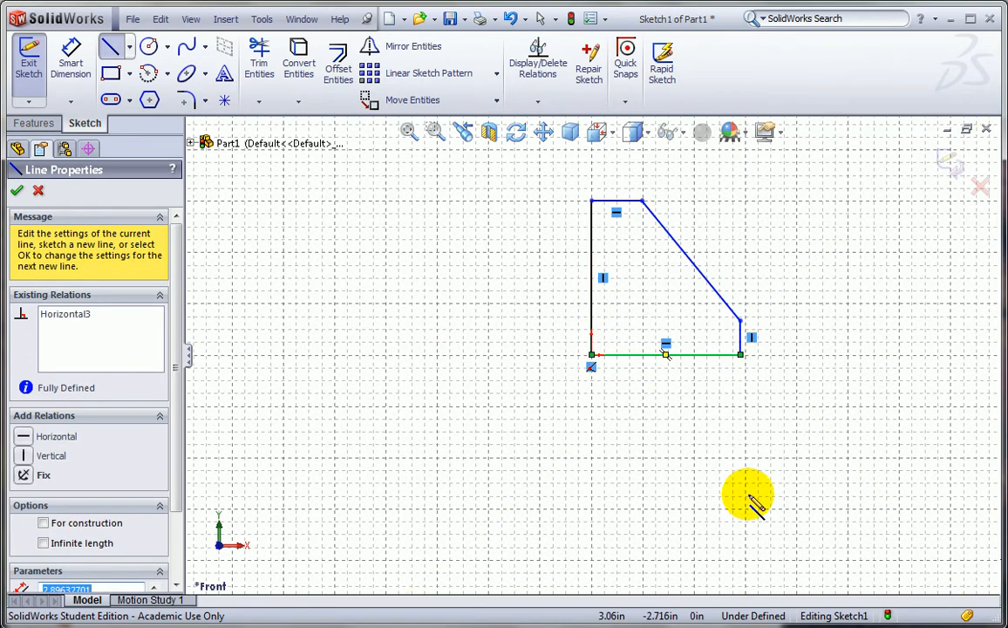
pyautogui.press('Escape')
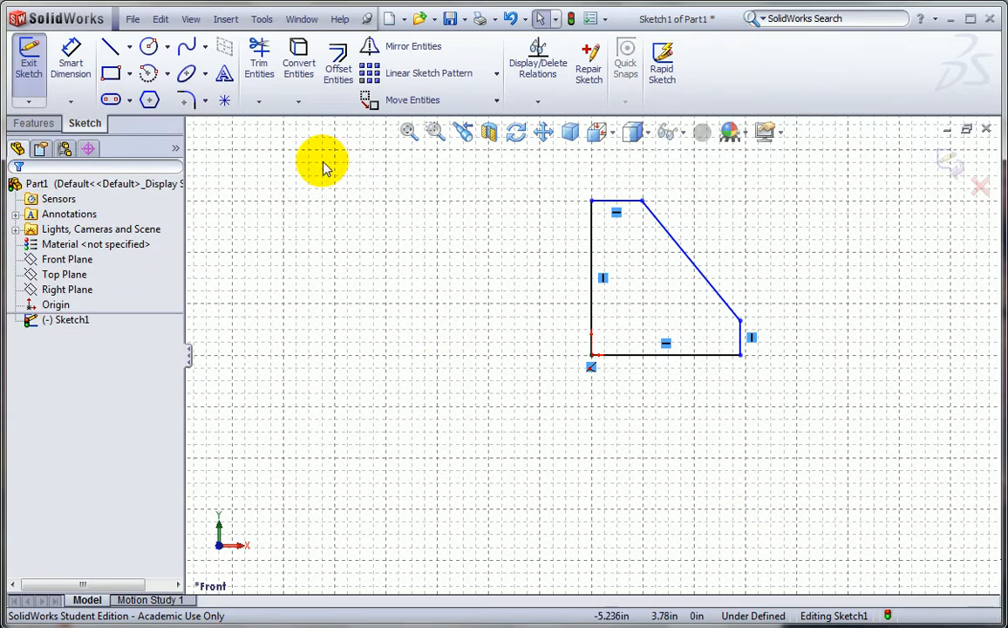
# Step: Dimension the profile's horizontal base line to 6 in
pyautogui.click(69, 71)
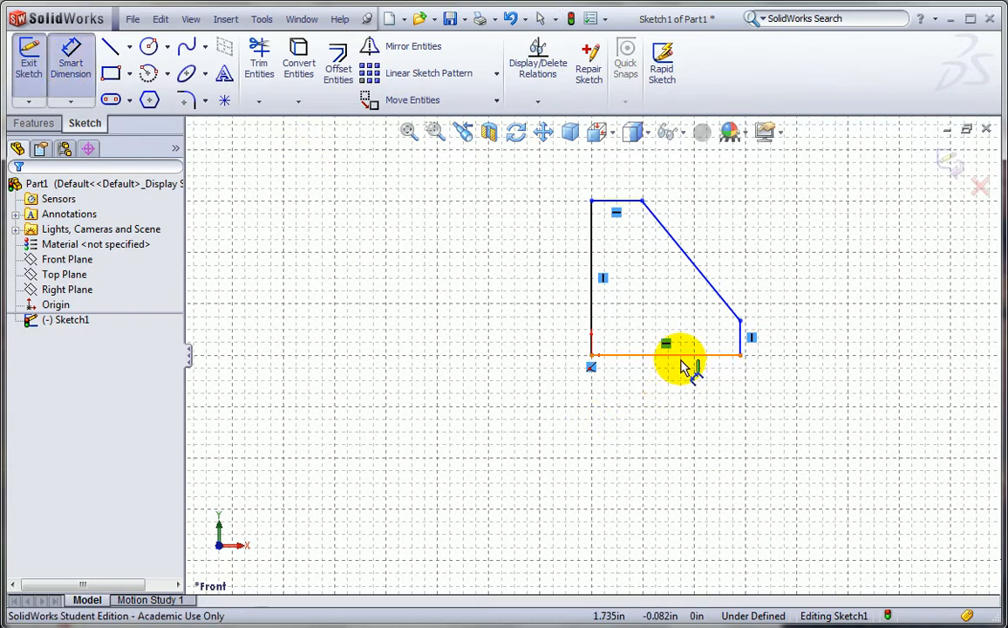
pyautogui.click(683, 393)
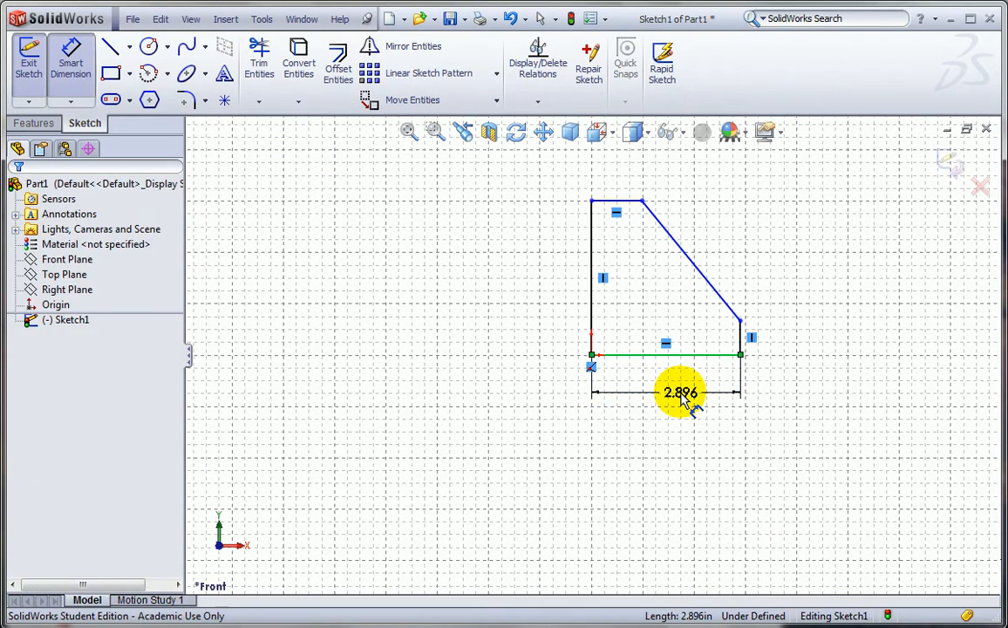
pyautogui.click(684, 397)
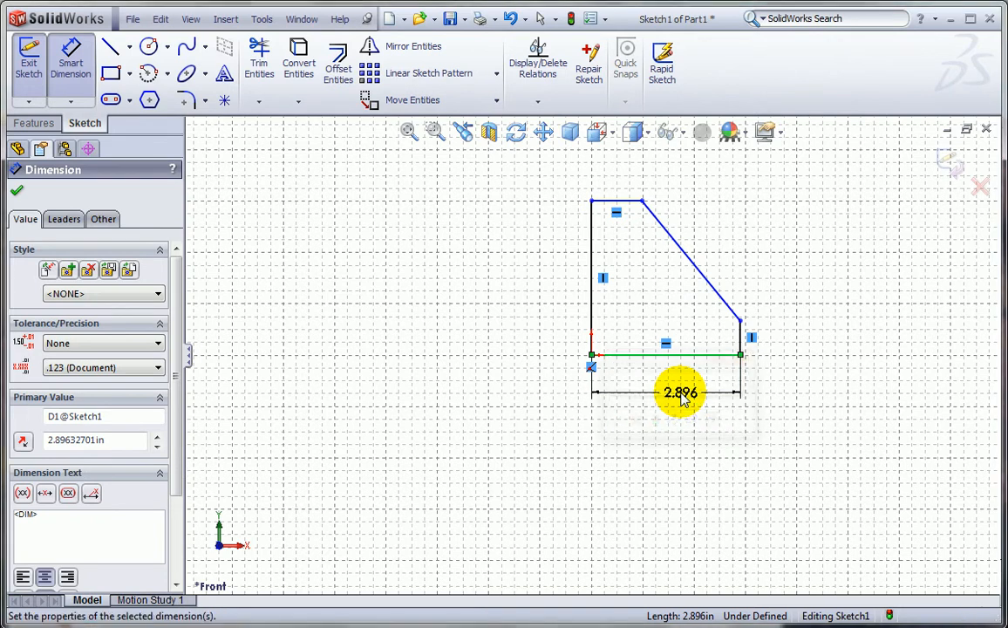
pyautogui.write('6')
pyautogui.press('Return')
# Step: Dimension the profile's tall vertical line at the origin to 6 in
pyautogui.click(597, 276)
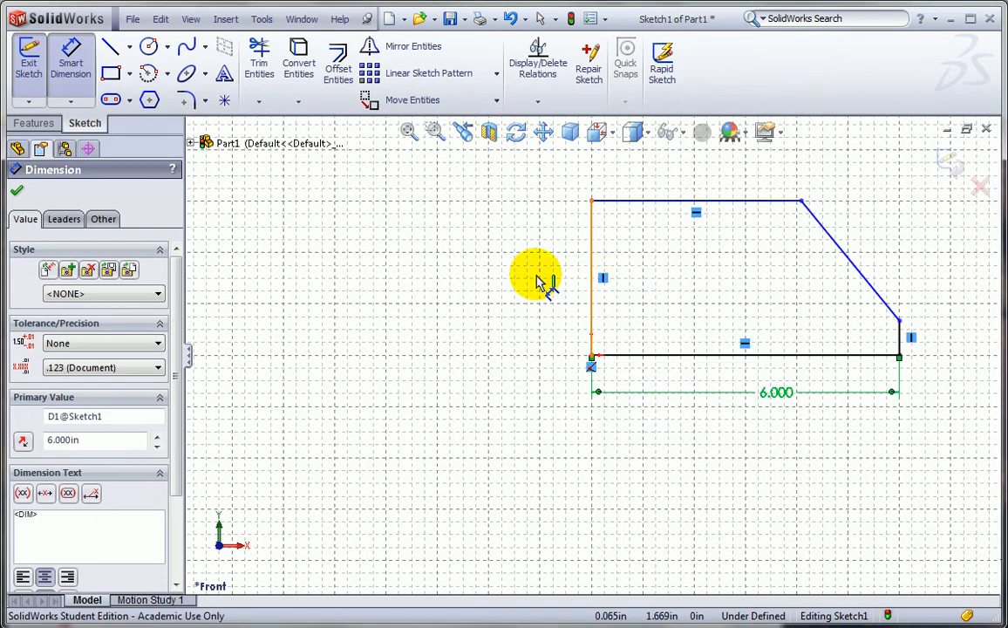
pyautogui.click(535, 283)
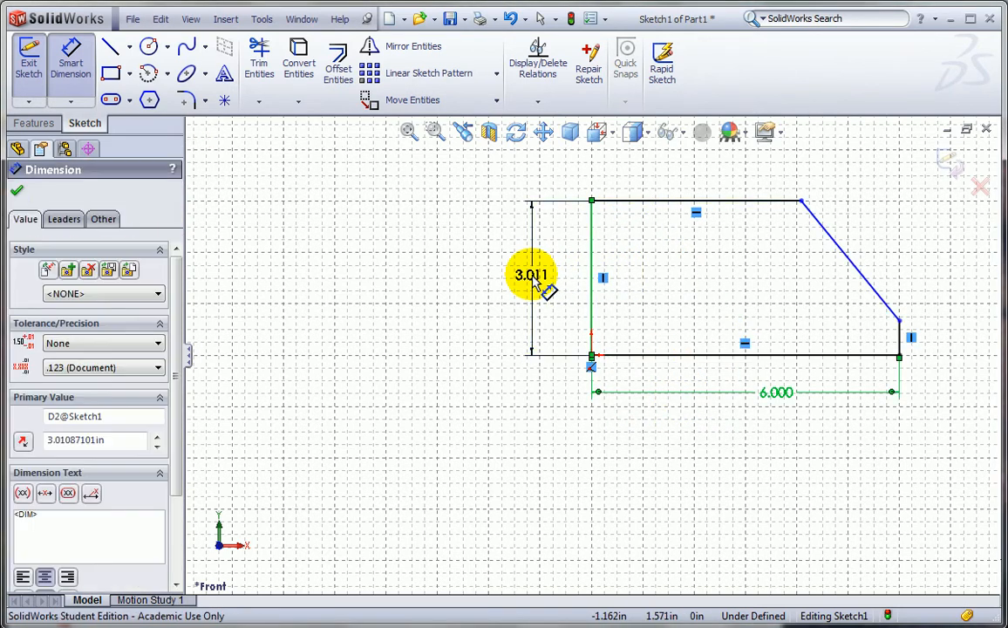
pyautogui.write('6')
pyautogui.press('Return')
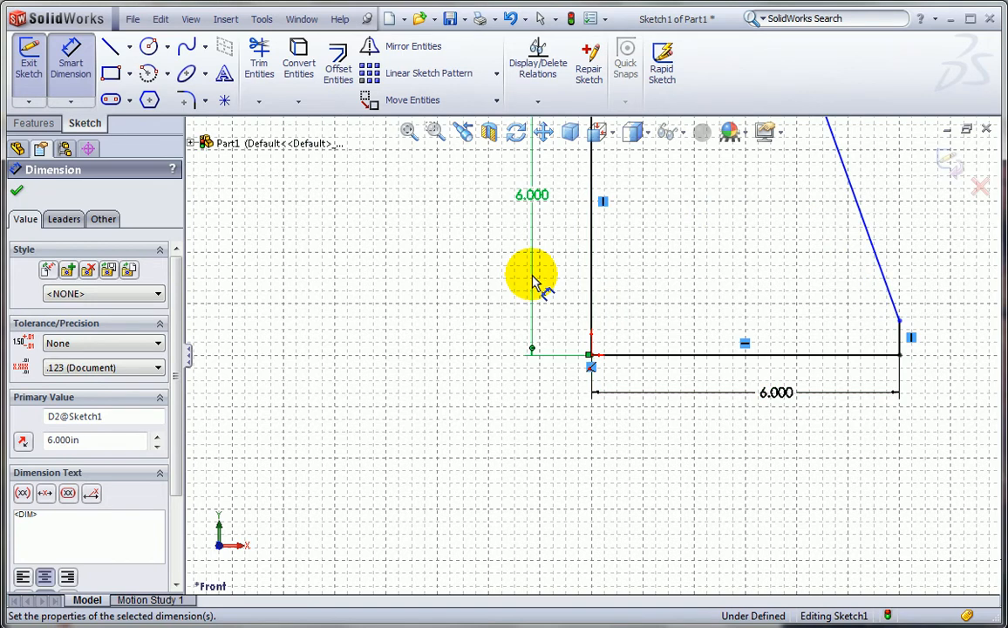
# Step: Dimension the short vertical line below the slanted edge to 2 in
pyautogui.click(408, 133)
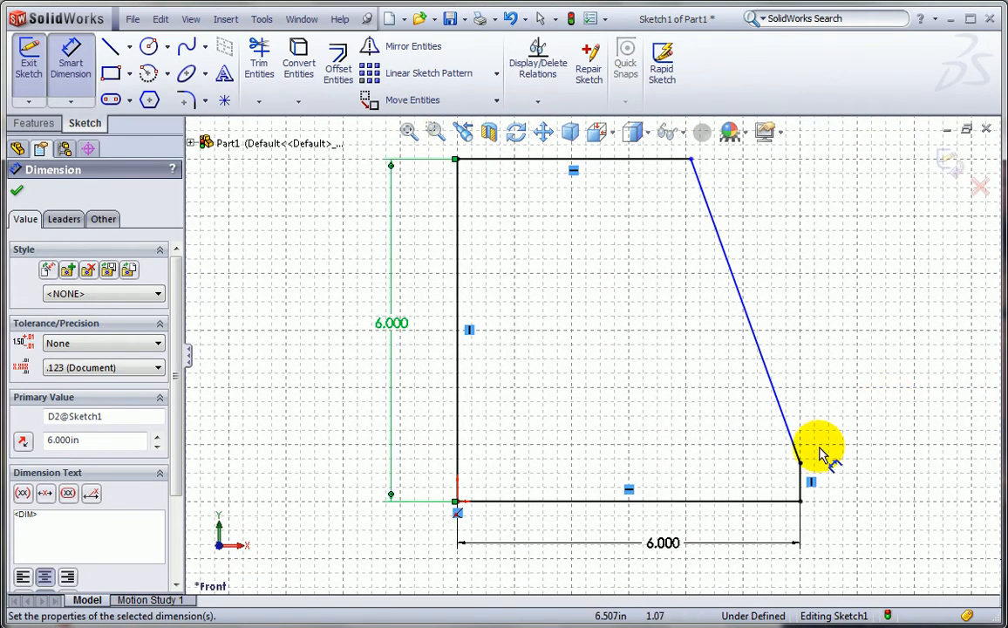
pyautogui.click(800, 481)
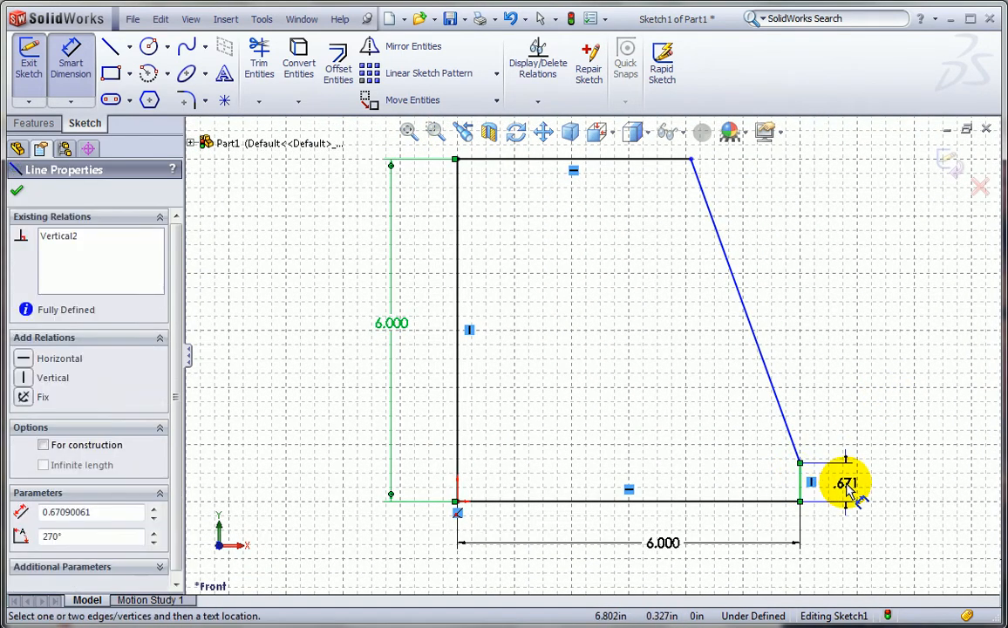
pyautogui.click(849, 491)
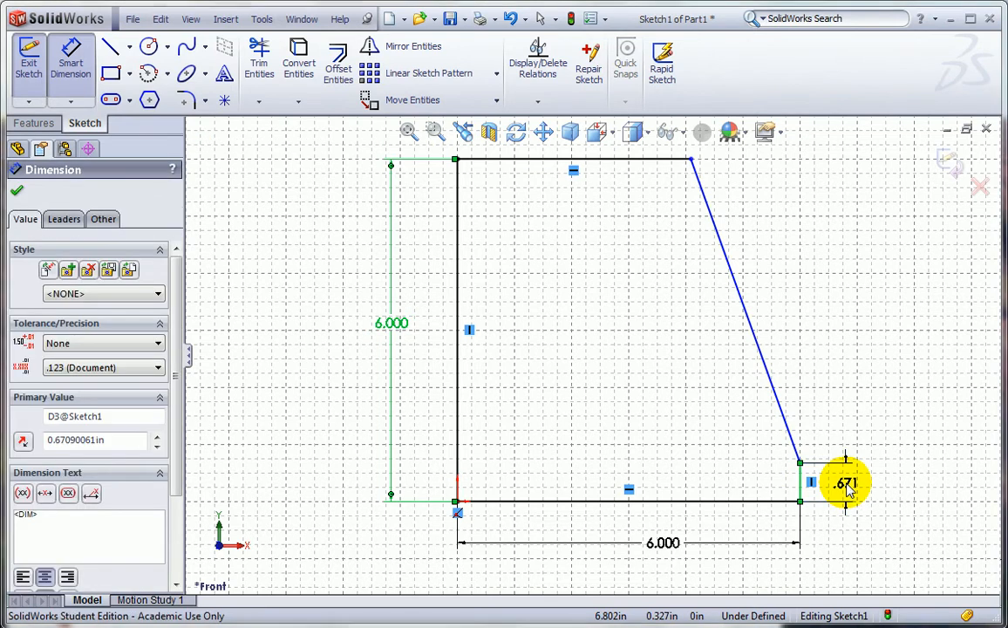
pyautogui.write('2')
pyautogui.press('Return')
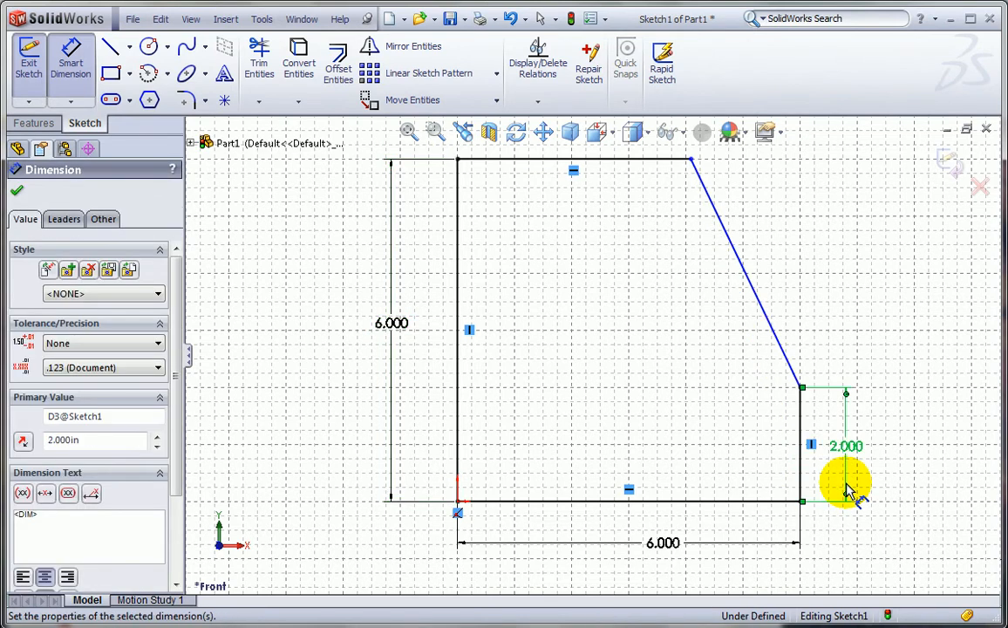
# Step: Dimension the profile's top horizontal line to 3 in and place that dimension above the line
pyautogui.click(520, 168)
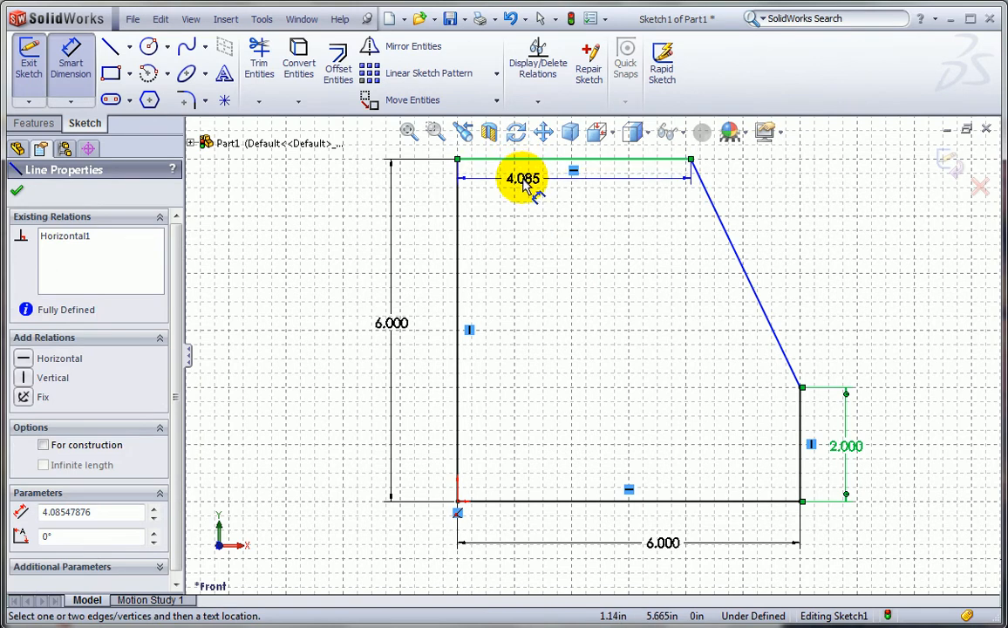
pyautogui.click(523, 185)
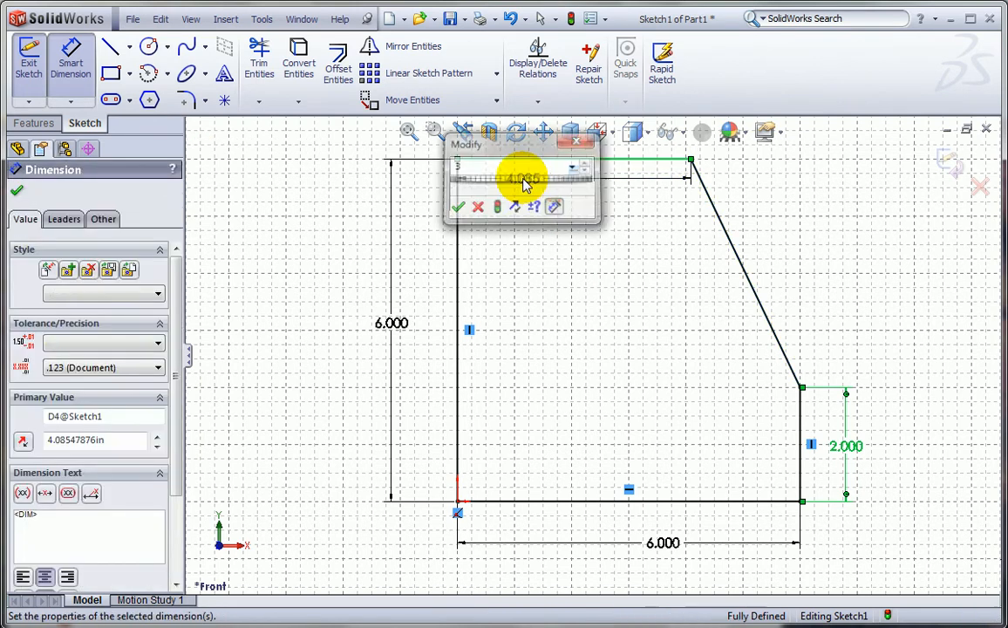
pyautogui.write('3')
pyautogui.press('Return')
pyautogui.click(408, 131)
pyautogui.moveTo(529, 235); pyautogui.dragTo(540, 204)
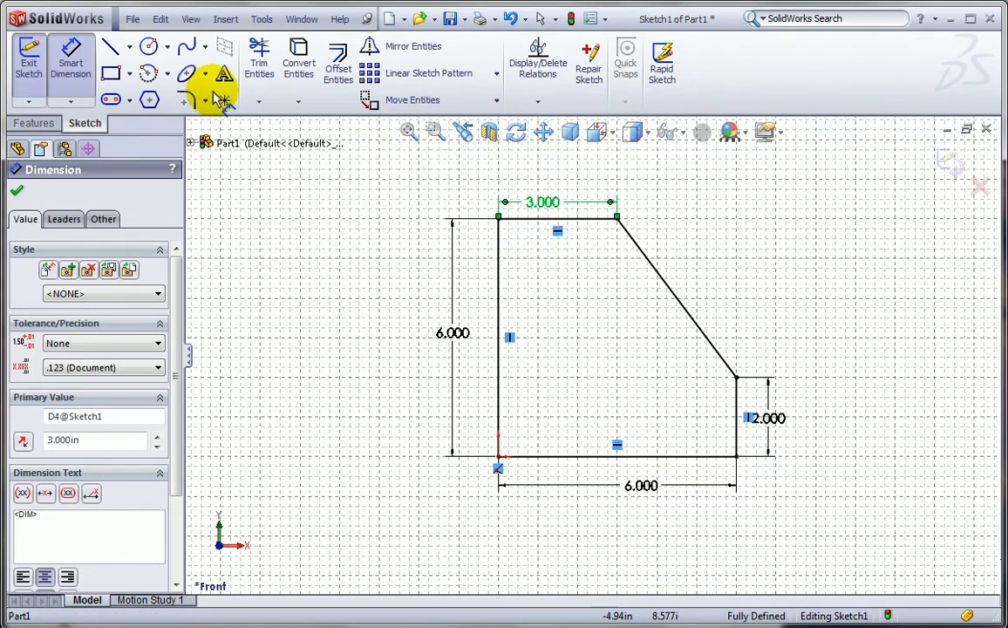
# Step: Extrude the closed profile 4 in as a blind boss
pyautogui.click(30, 124)
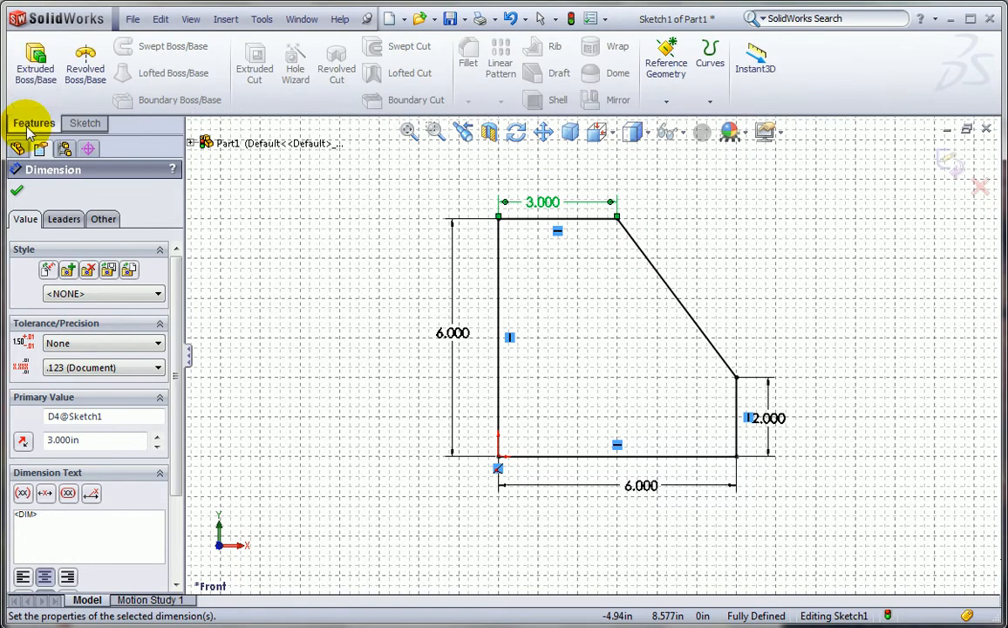
pyautogui.click(34, 65)
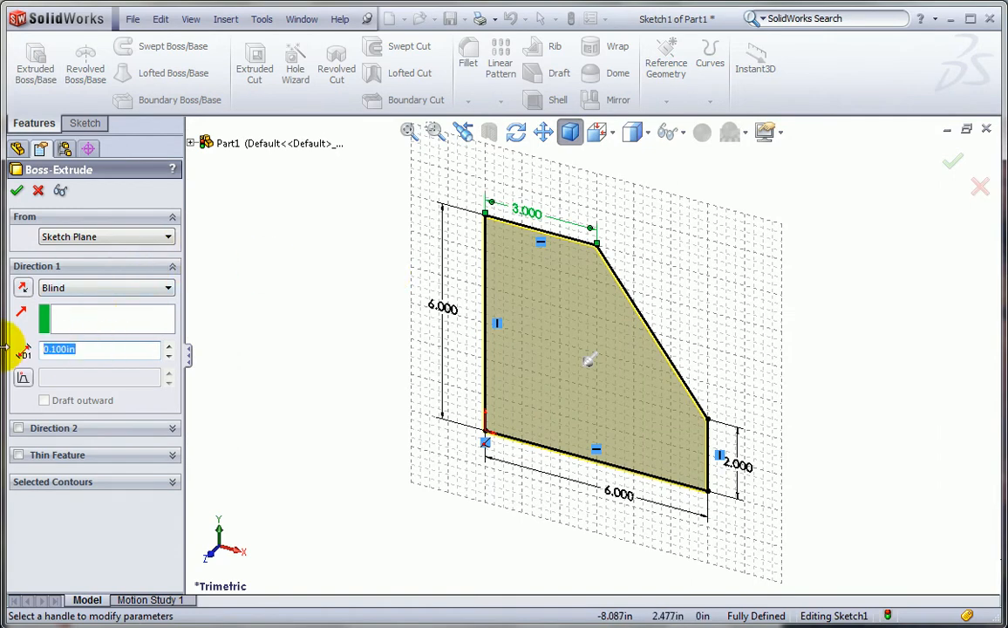
pyautogui.write('4.')
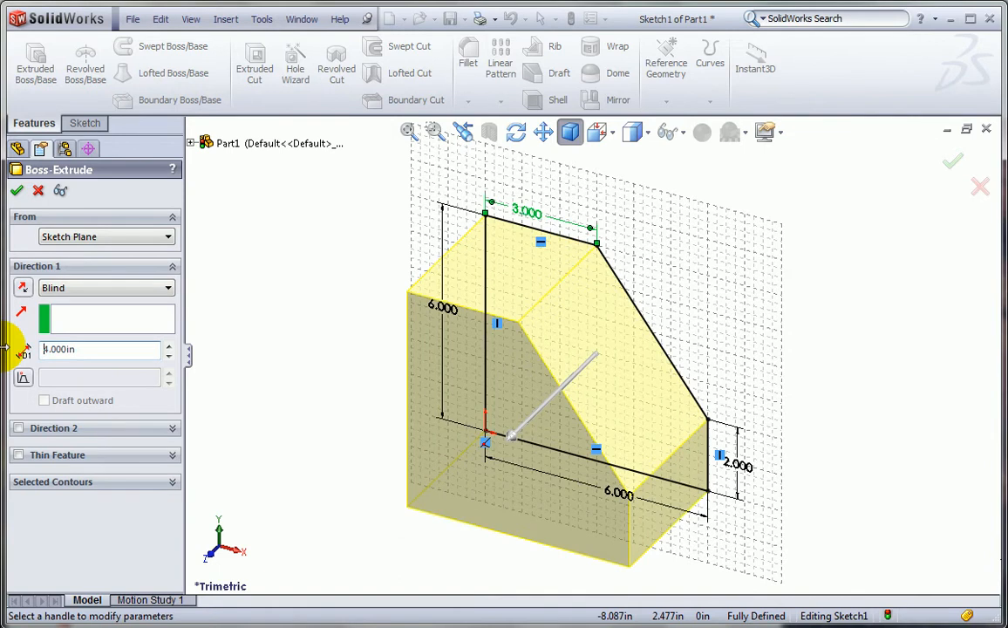
pyautogui.click(17, 193)
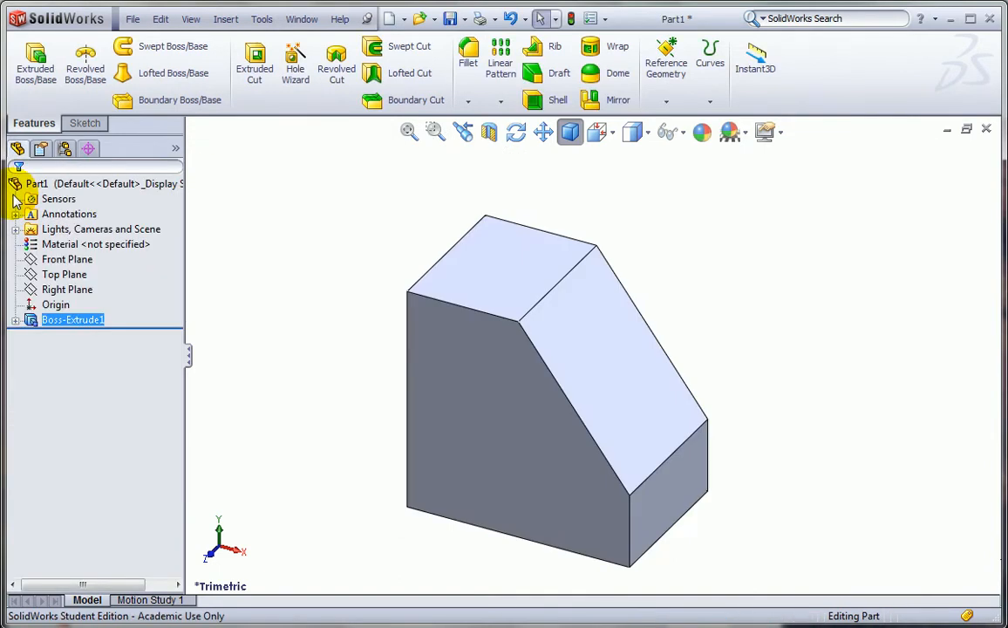
# Step: On the block's tall rectangular back face, viewed straight on, sketch a circle about 3.14 in in diameter in the upper half
pyautogui.click(412, 132)
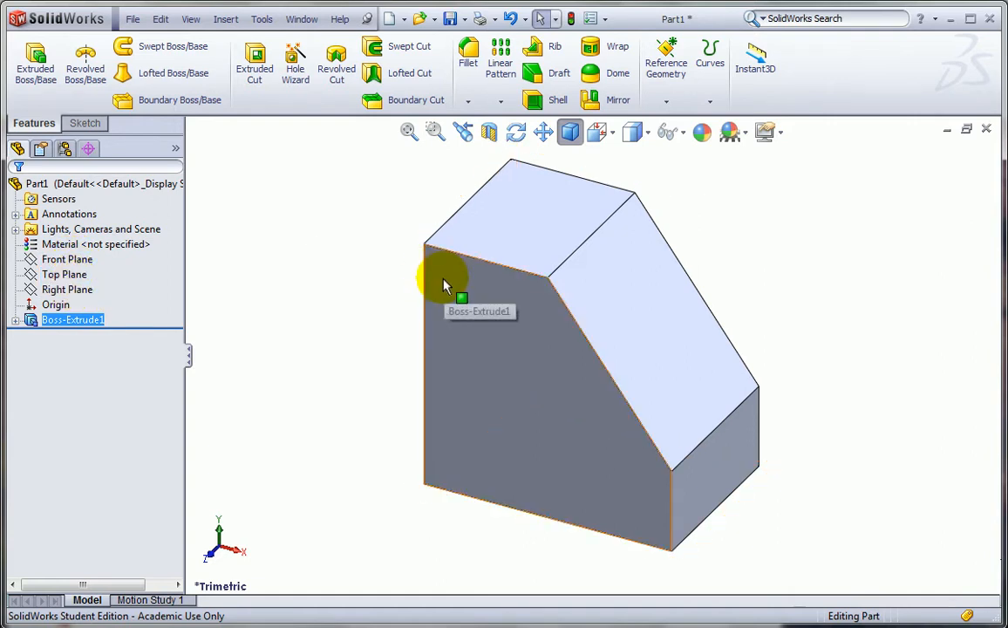
pyautogui.click(521, 135)
pyautogui.moveTo(391, 279); pyautogui.dragTo(525, 305)
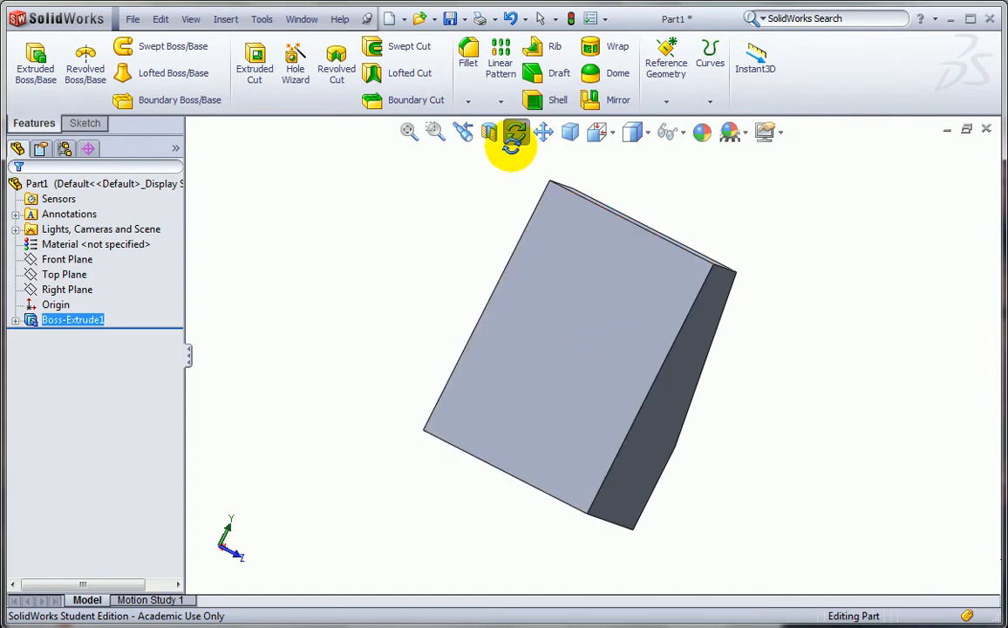
pyautogui.click(582, 267)
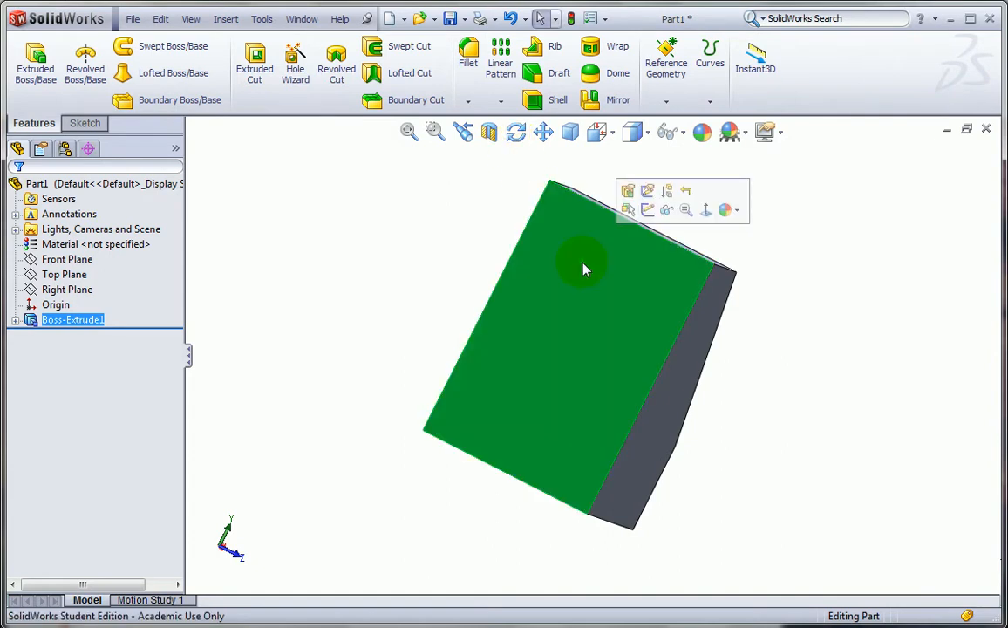
pyautogui.click(707, 218)
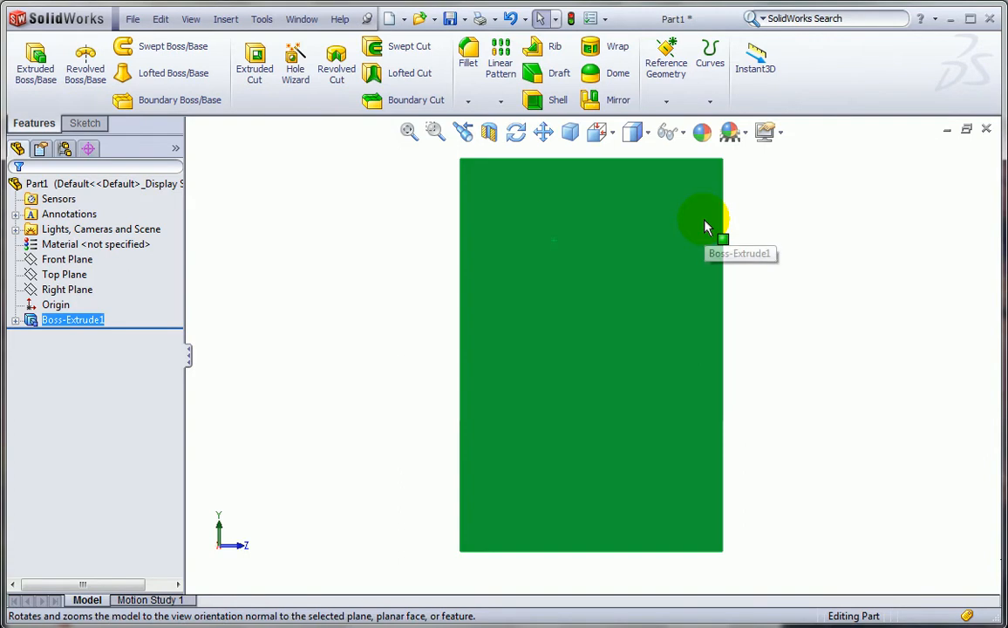
pyautogui.click(87, 123)
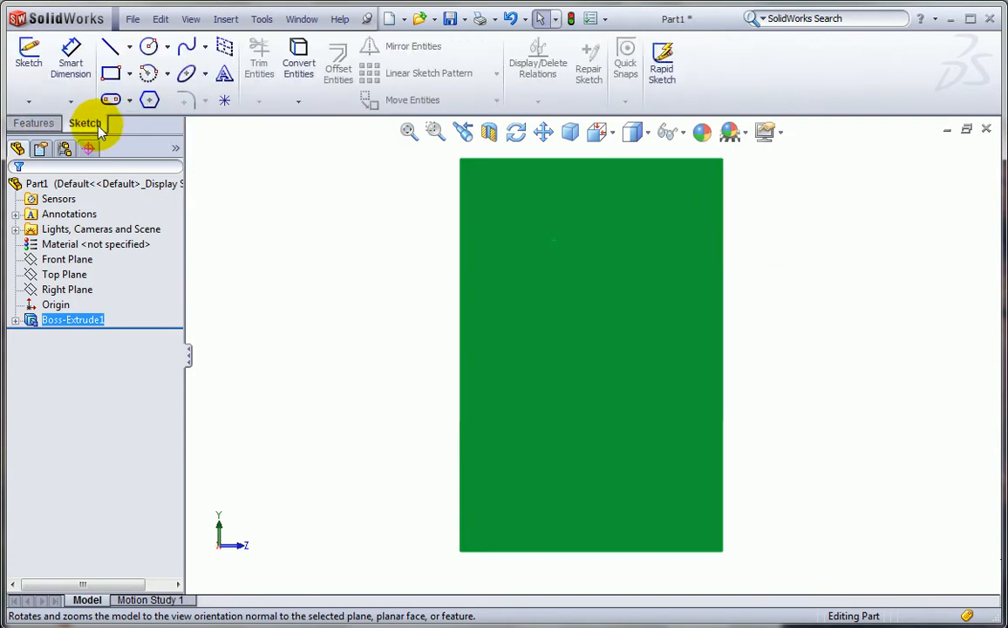
pyautogui.click(148, 46)
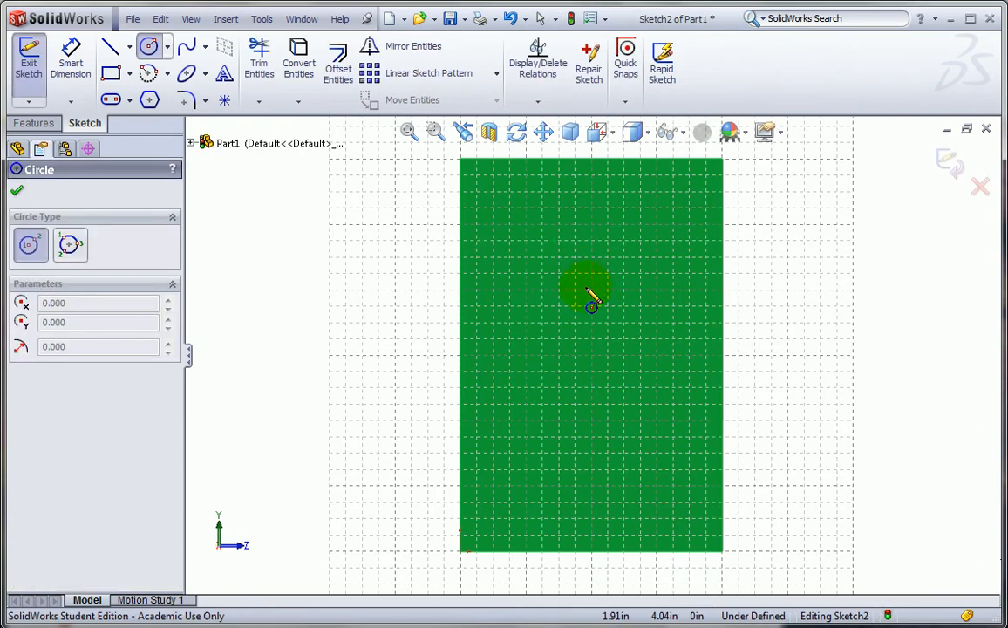
pyautogui.click(586, 286)
pyautogui.click(665, 232)
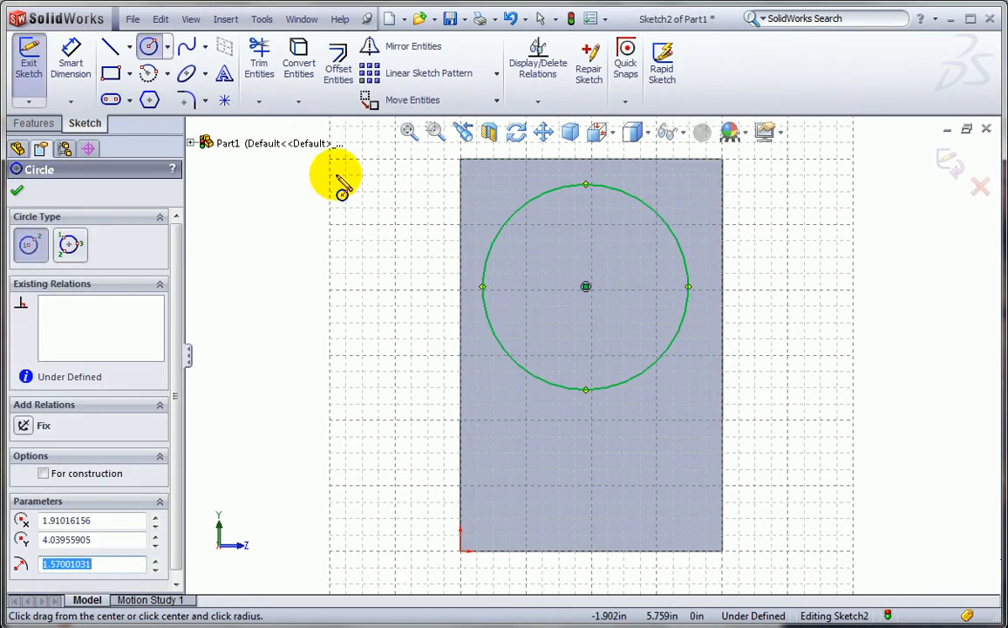
# Step: Dimension the circle's diameter to 2 in
pyautogui.click(78, 76)
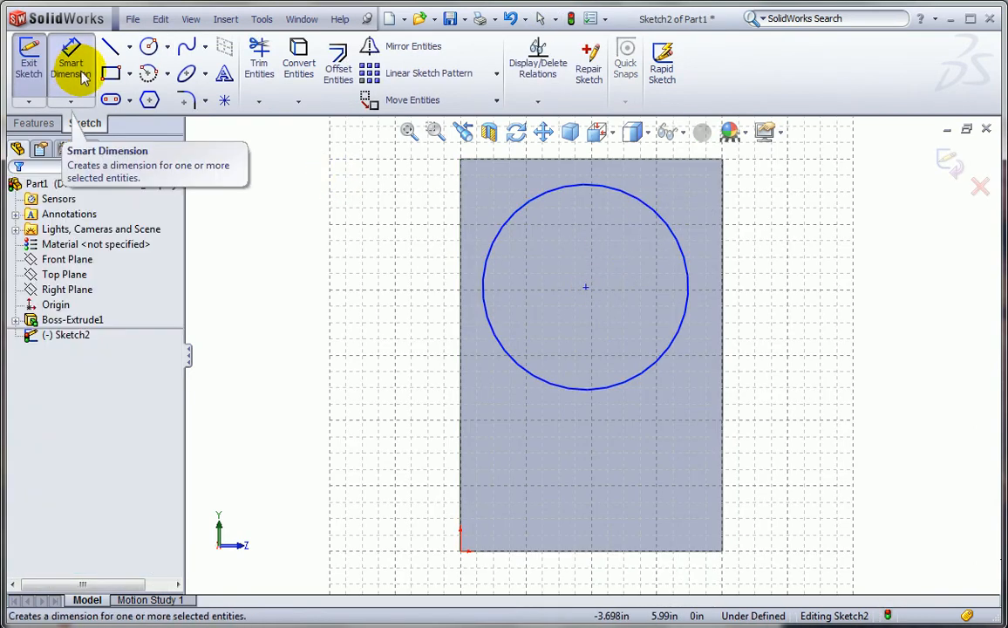
pyautogui.click(667, 231)
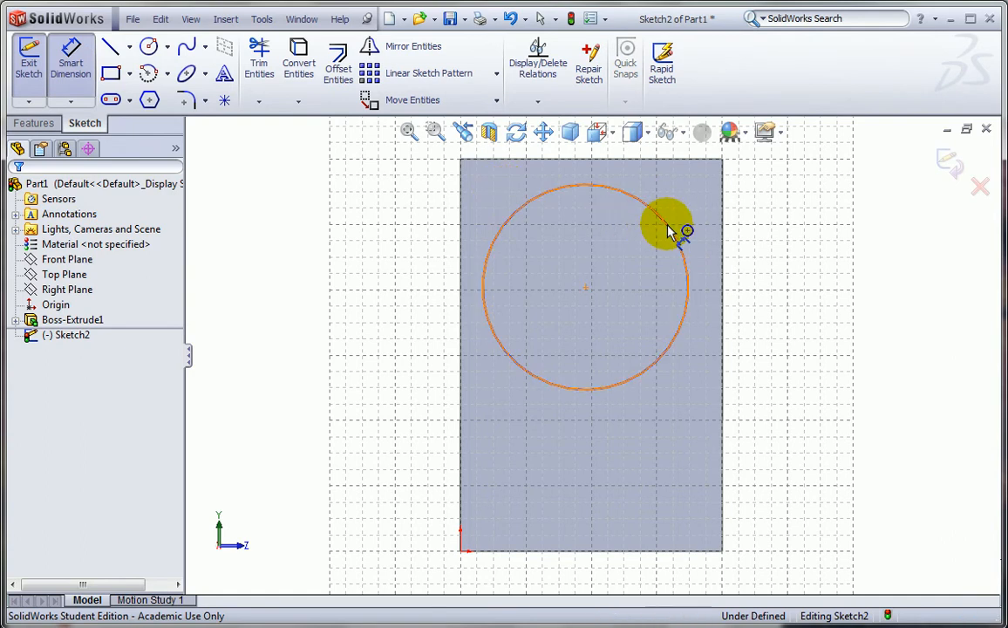
pyautogui.click(782, 253)
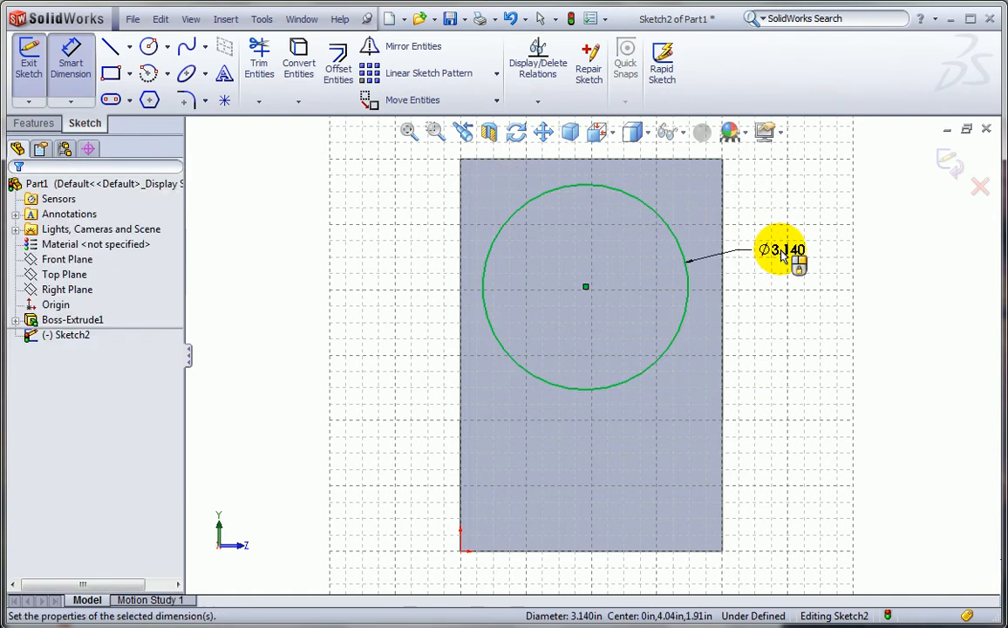
pyautogui.write('2')
pyautogui.press('Return')
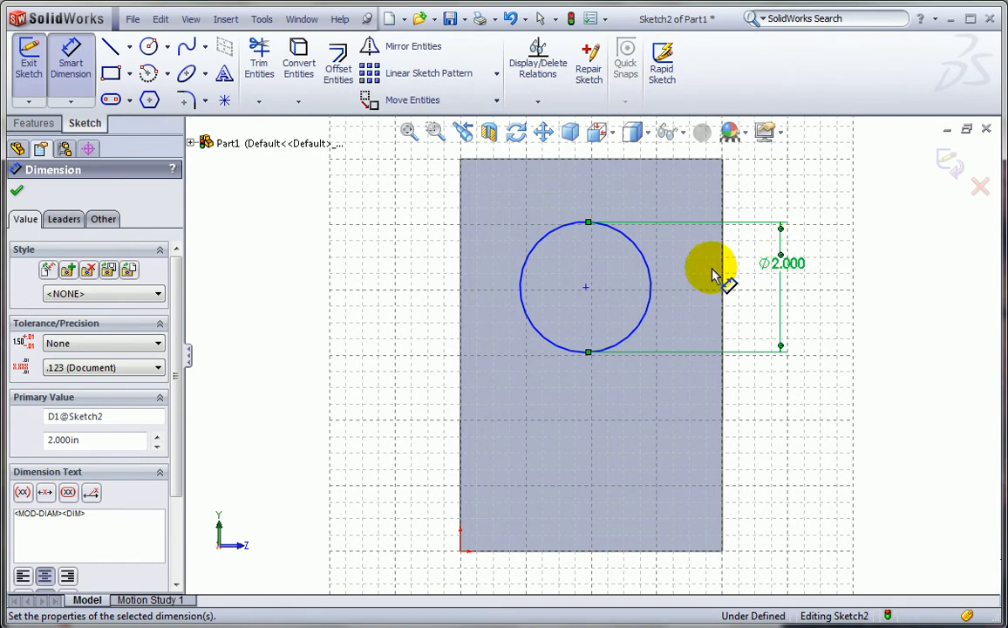
# Step: Dimension the circle's center 4 in above the bottom edge of the face
pyautogui.click(532, 328)
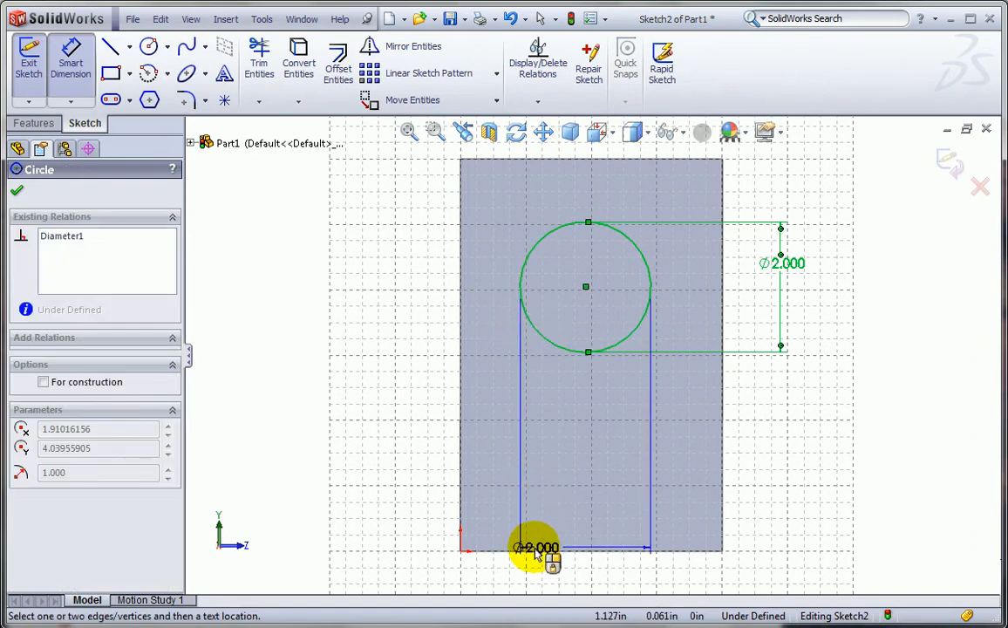
pyautogui.click(541, 551)
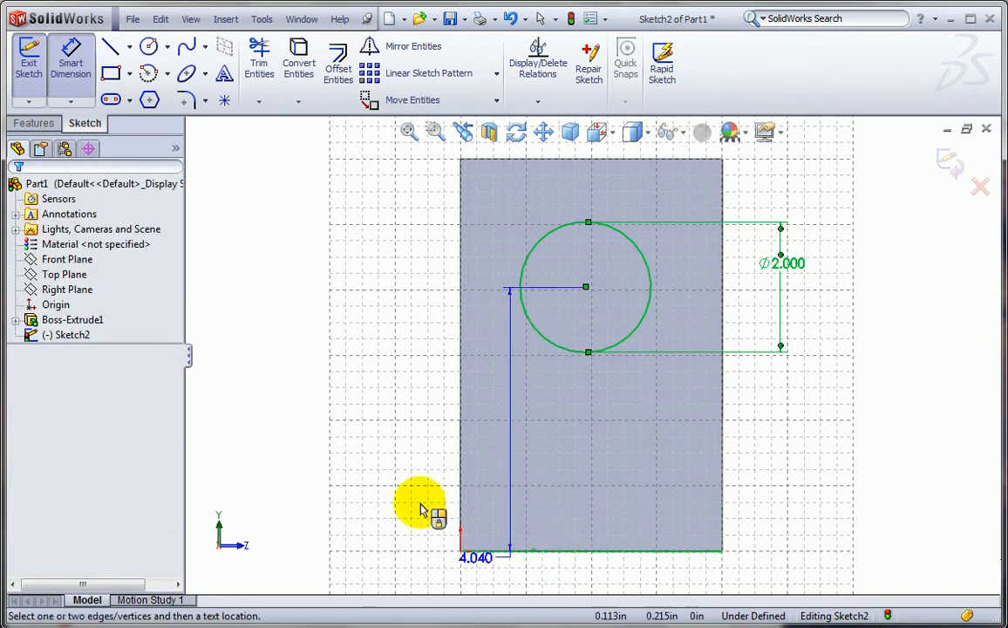
pyautogui.click(394, 420)
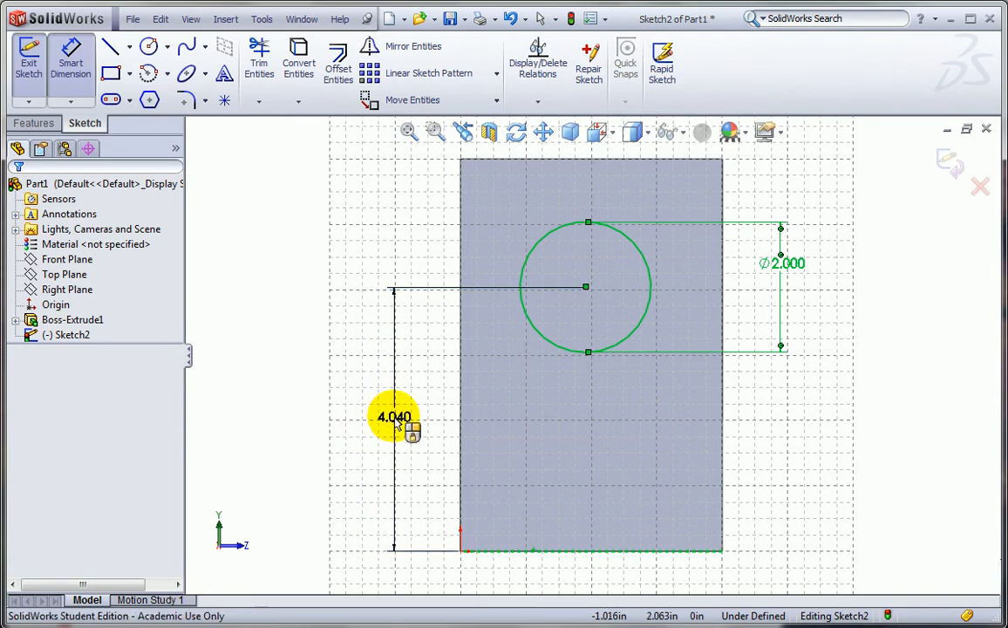
pyautogui.write('4')
pyautogui.press('Return')
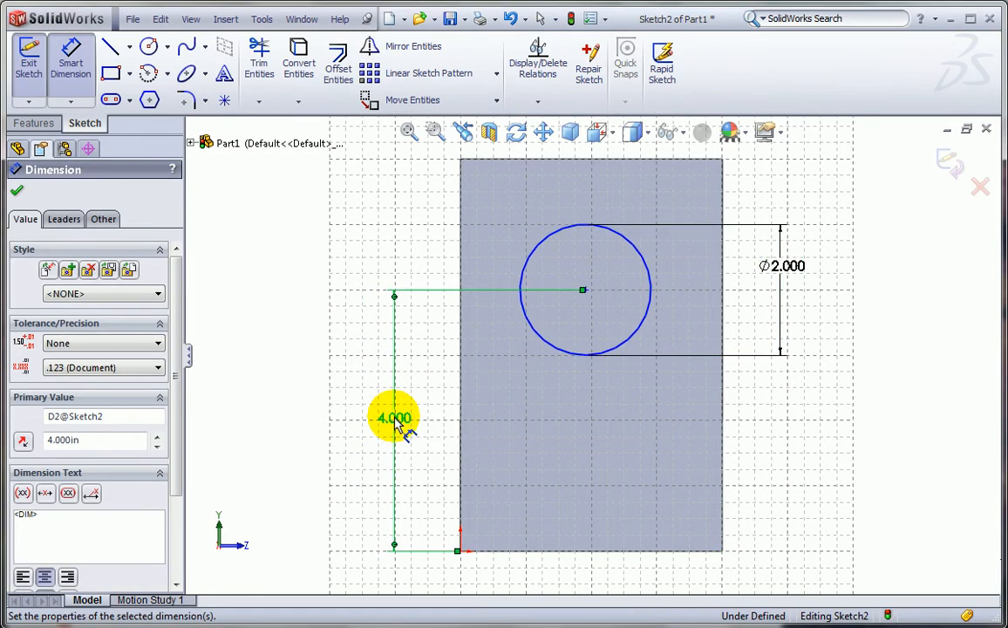
# Step: Dimension the circle's center 2 in horizontally from the face's vertical edge at the origin
pyautogui.click(562, 239)
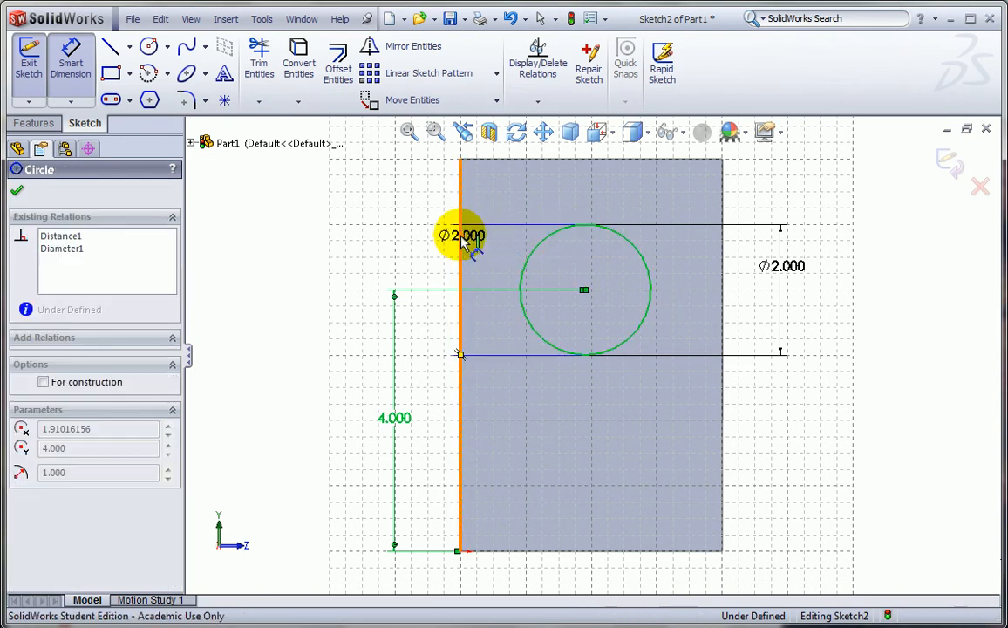
pyautogui.click(464, 244)
pyautogui.click(405, 232)
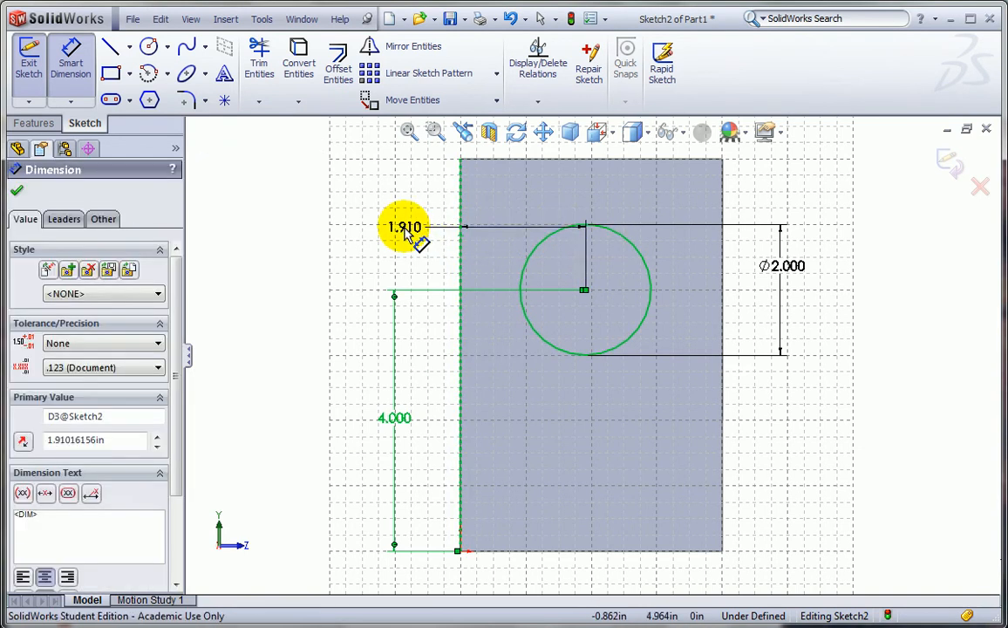
pyautogui.write('2')
pyautogui.press('Return')
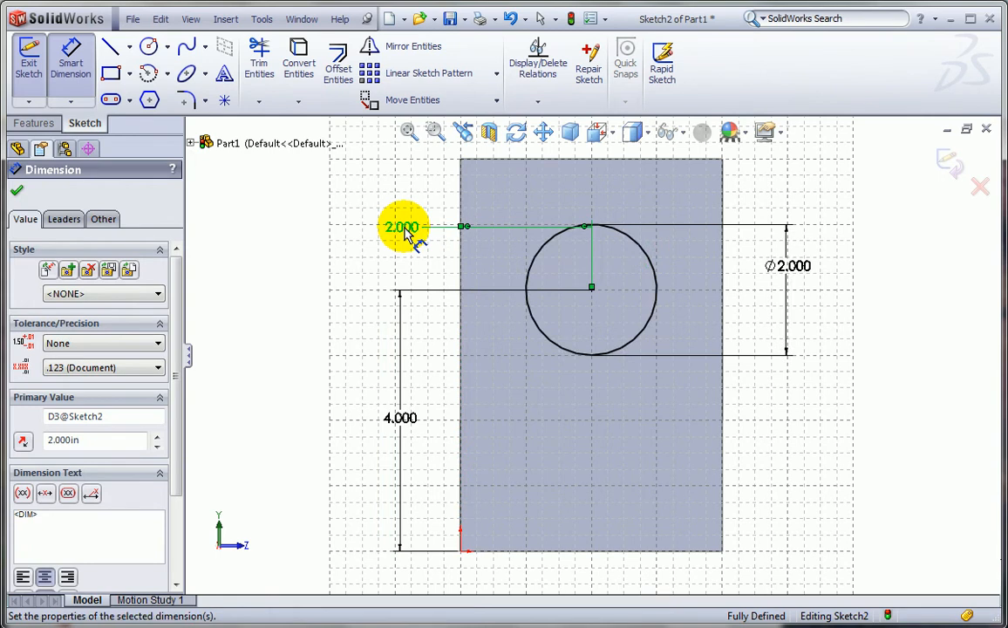
# Step: Cut the circle through the entire block with a Through All extruded cut
pyautogui.click(570, 133)
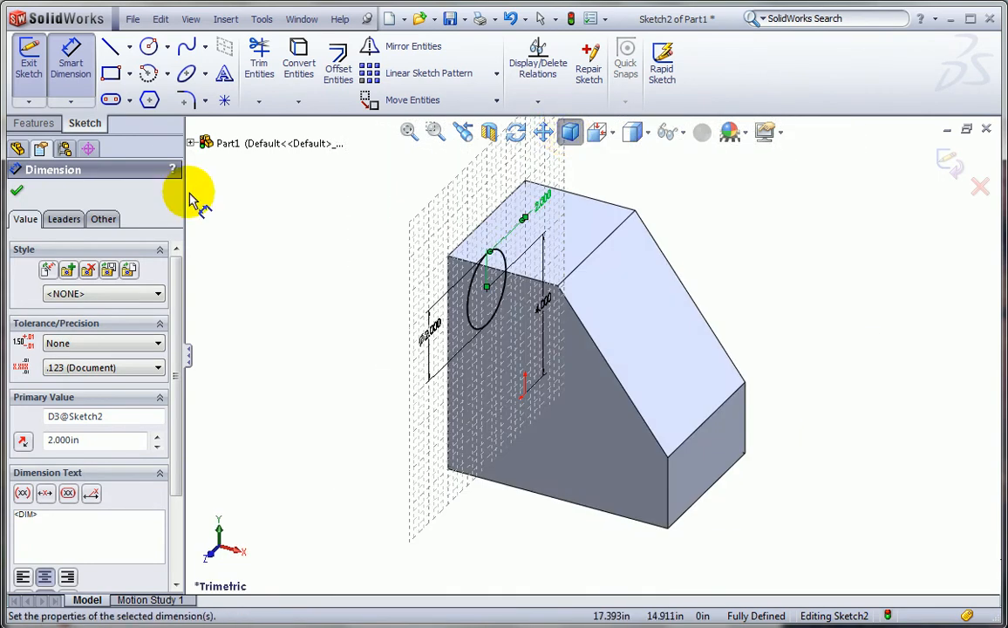
pyautogui.click(34, 124)
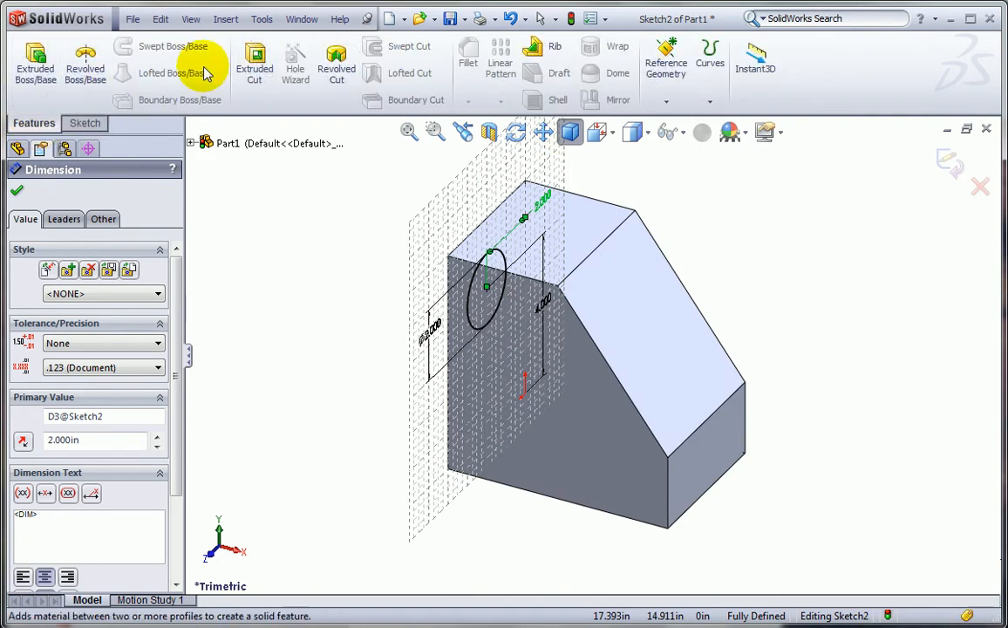
pyautogui.click(253, 62)
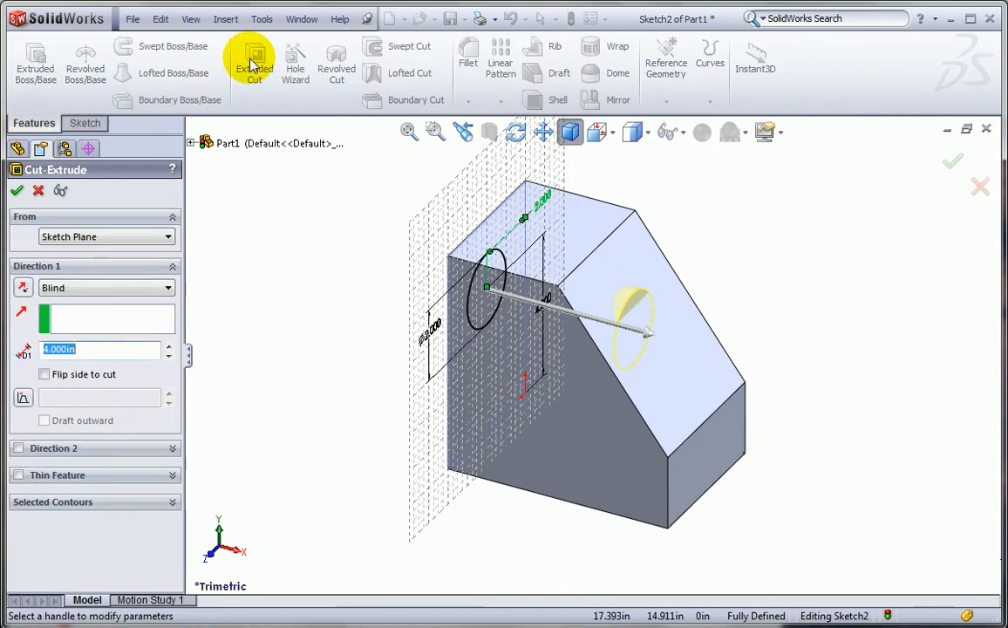
pyautogui.click(137, 290)
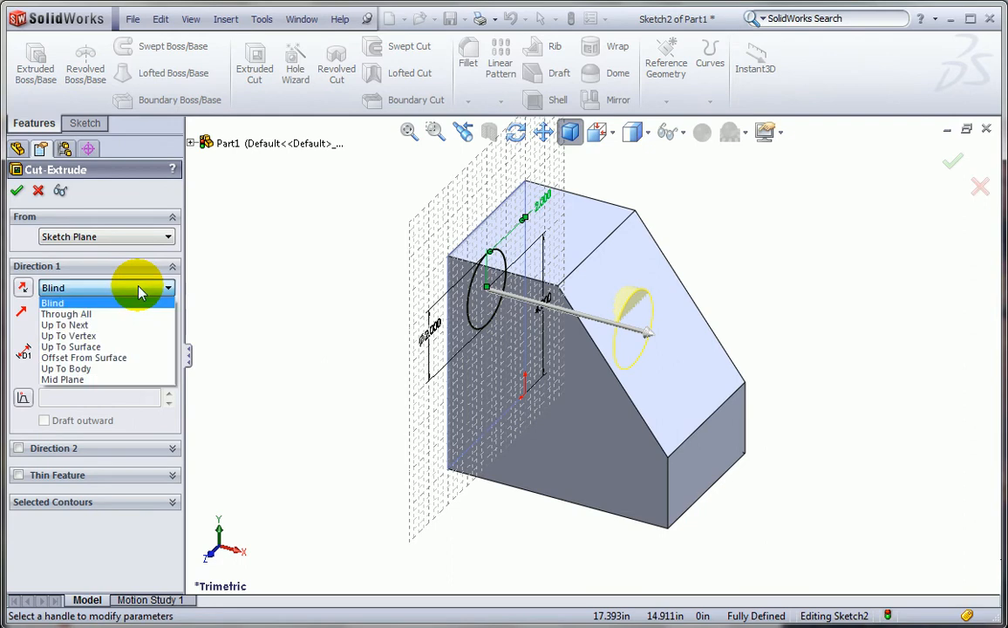
pyautogui.click(128, 315)
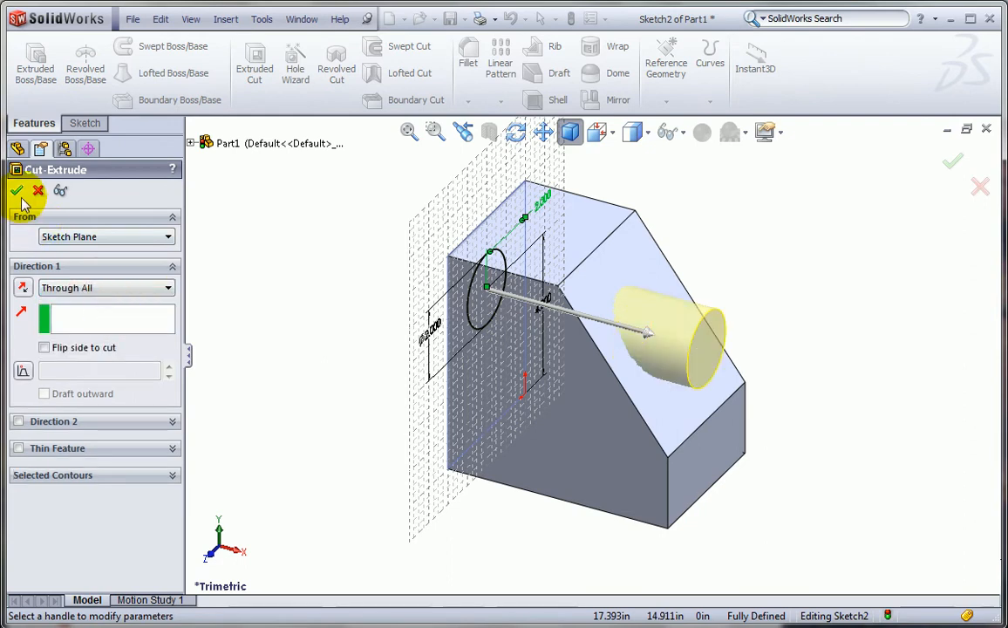
pyautogui.click(18, 191)
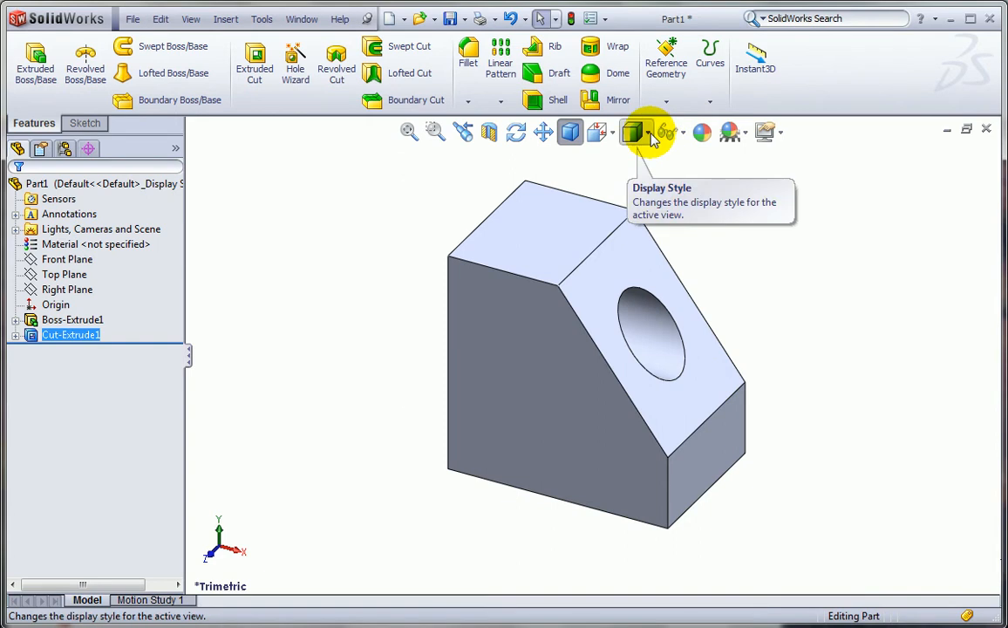
# Step: Show the block in isometric view with the Hidden Lines Visible display style
pyautogui.click(600, 133)
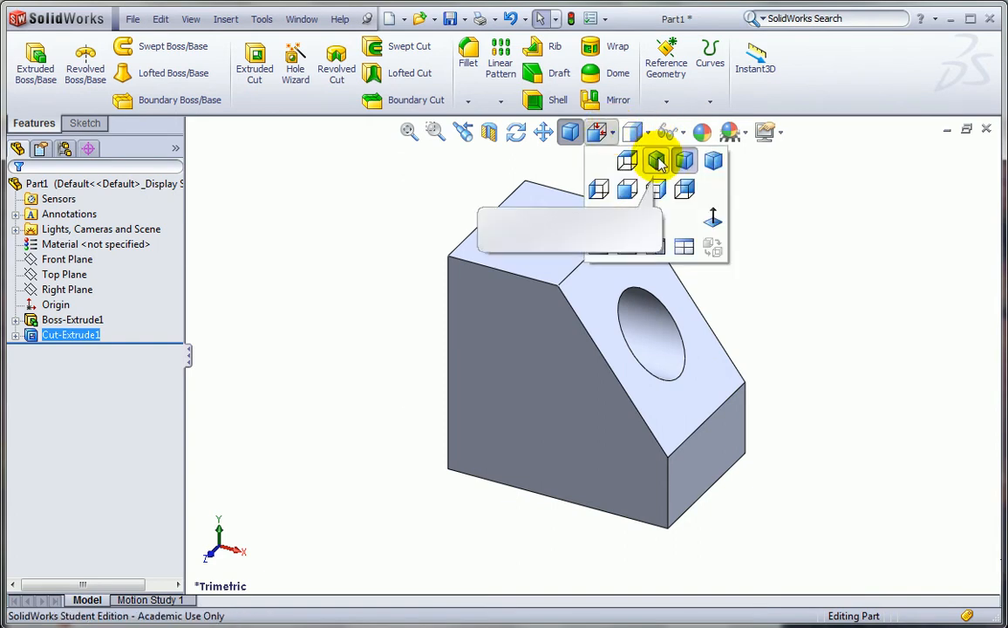
pyautogui.click(657, 161)
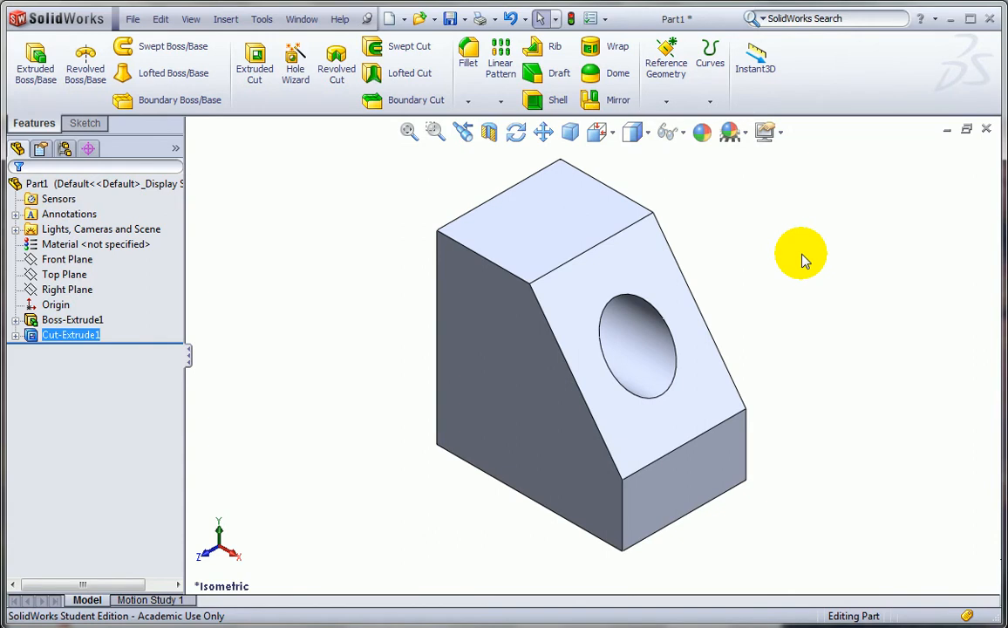
pyautogui.click(646, 140)
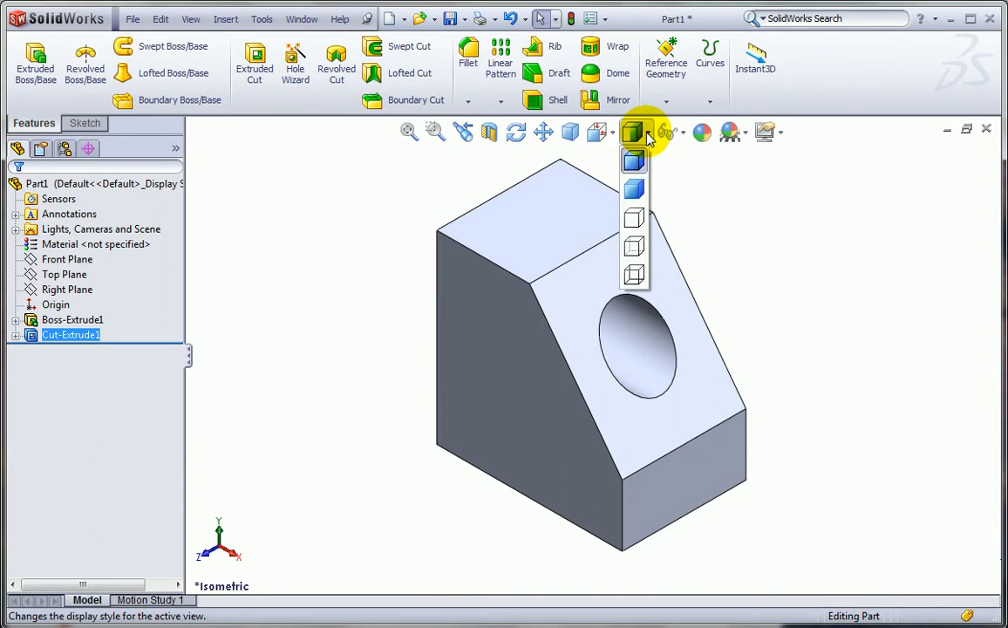
pyautogui.click(634, 250)
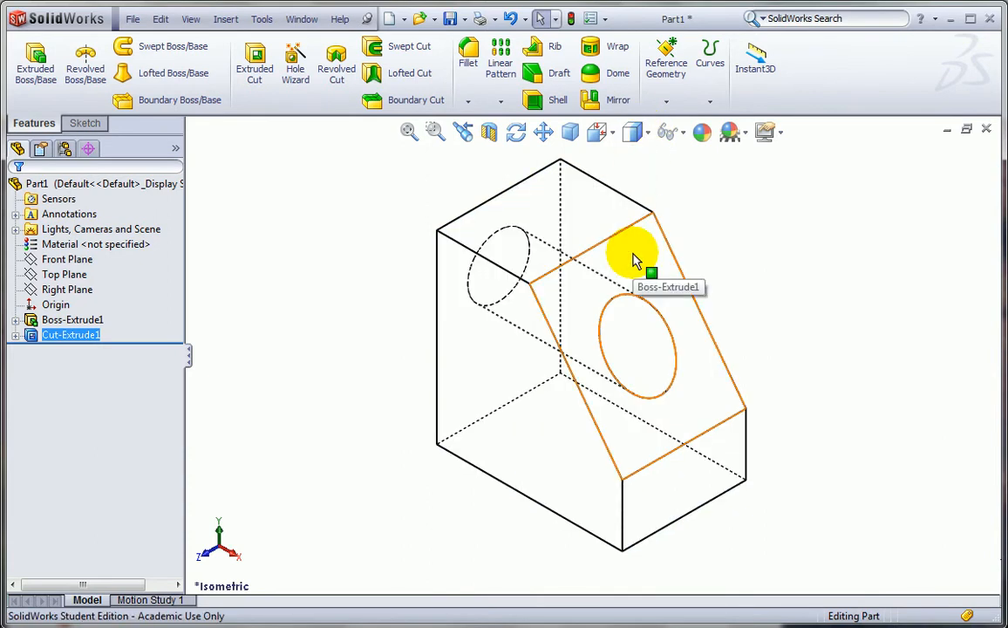
# Step: Examine the cut-off lower corner in the HW2Part3 drawing, then return to the Part1 model
pyautogui.click(802, 246)
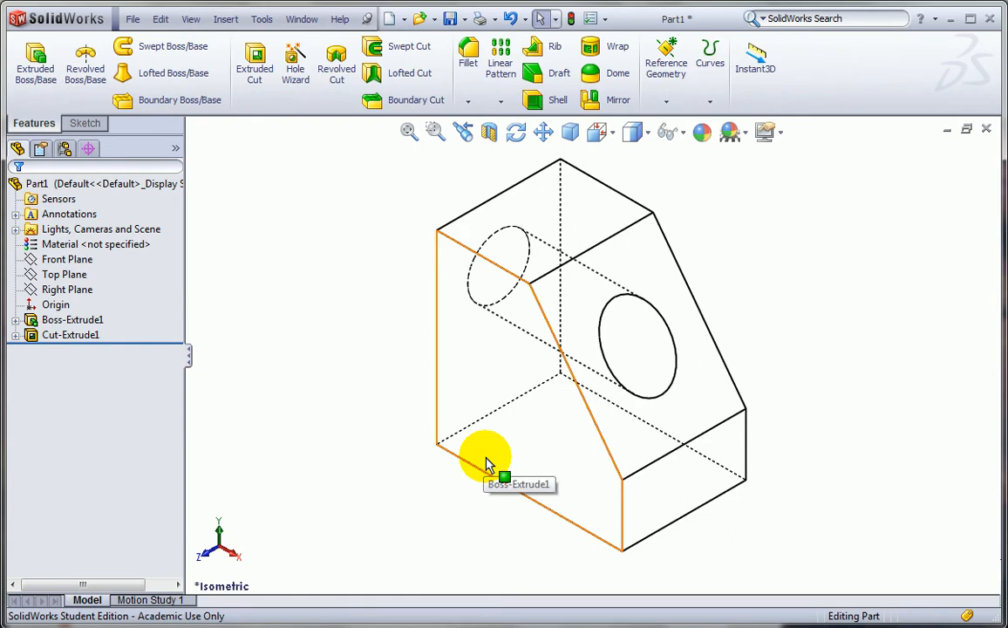
pyautogui.click(297, 21)
pyautogui.click(324, 186)
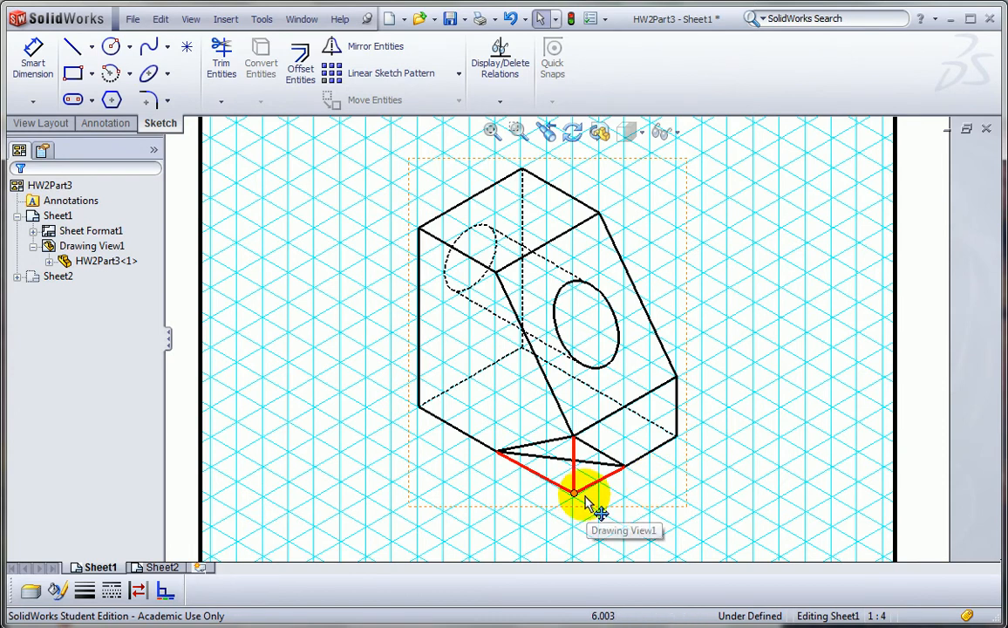
pyautogui.click(625, 469)
pyautogui.click(677, 436)
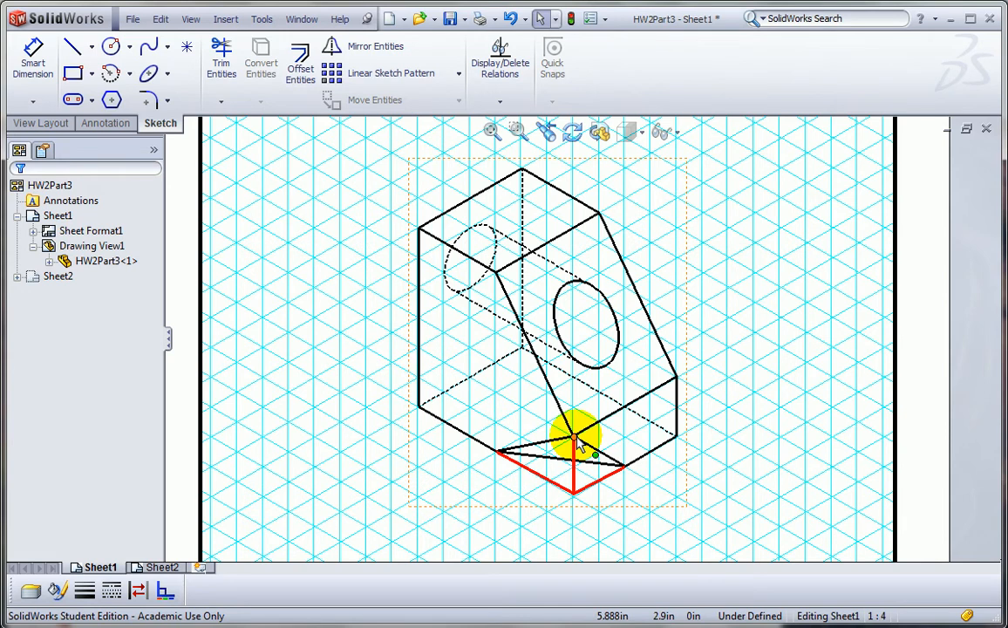
pyautogui.click(303, 19)
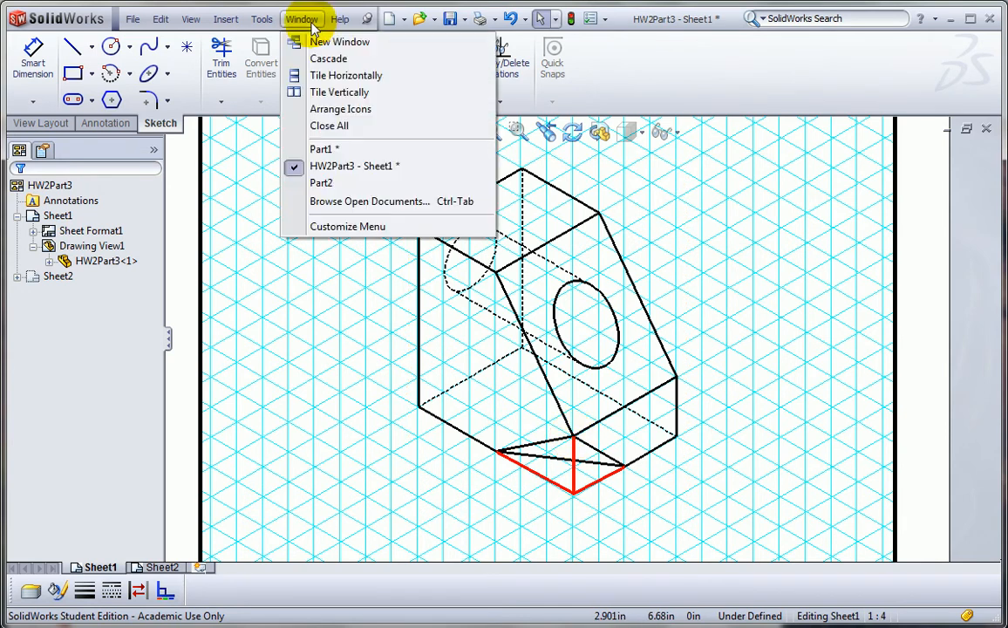
pyautogui.click(332, 153)
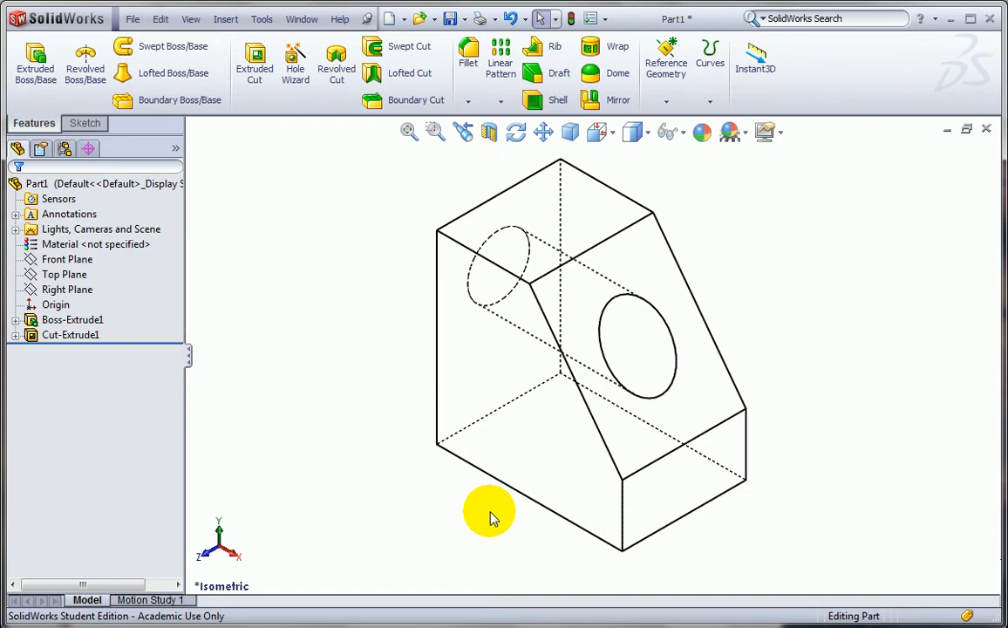
# Step: Create a reference plane through the lower vertex of the slanted face and the midpoints of the two adjoining bottom edges
pyautogui.click(668, 68)
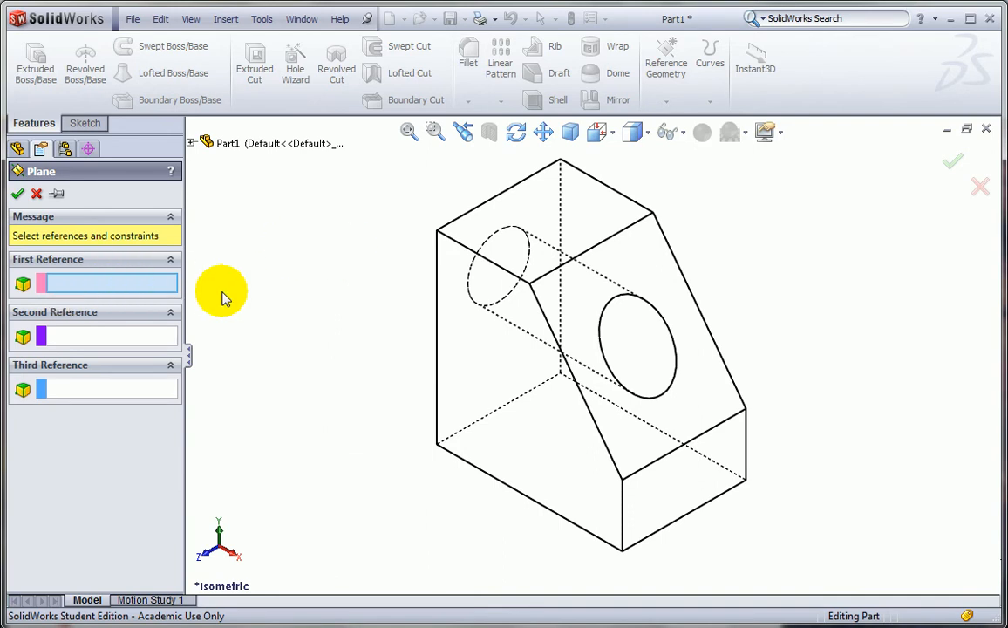
pyautogui.click(622, 480)
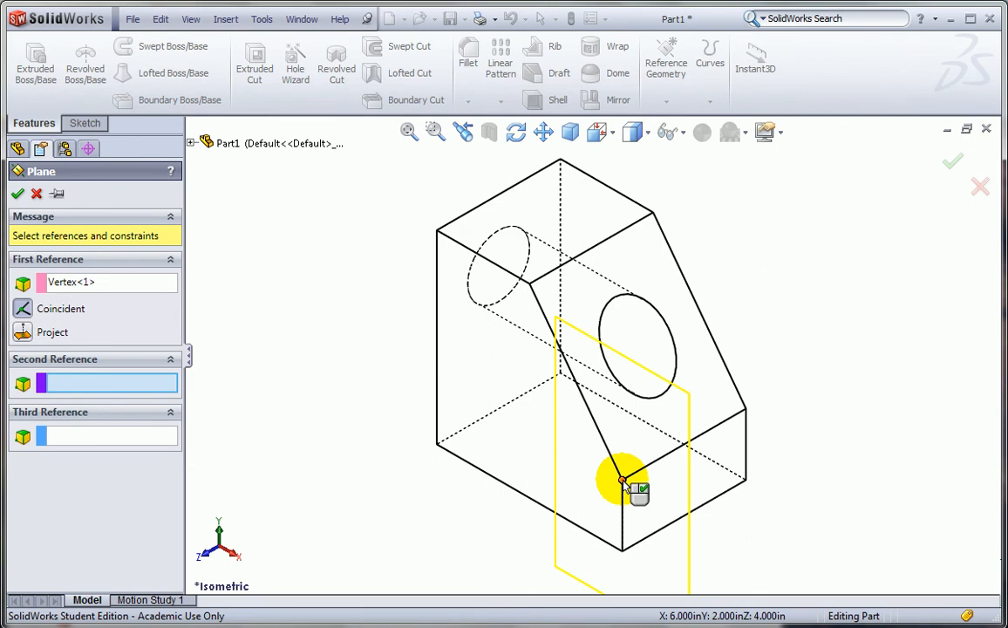
pyautogui.click(685, 519)
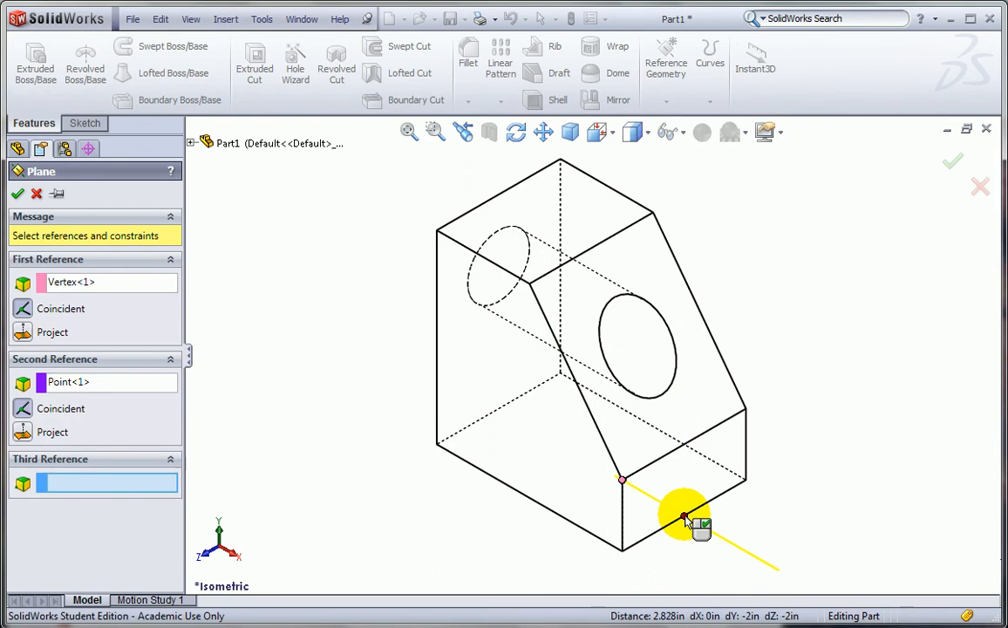
pyautogui.click(530, 499)
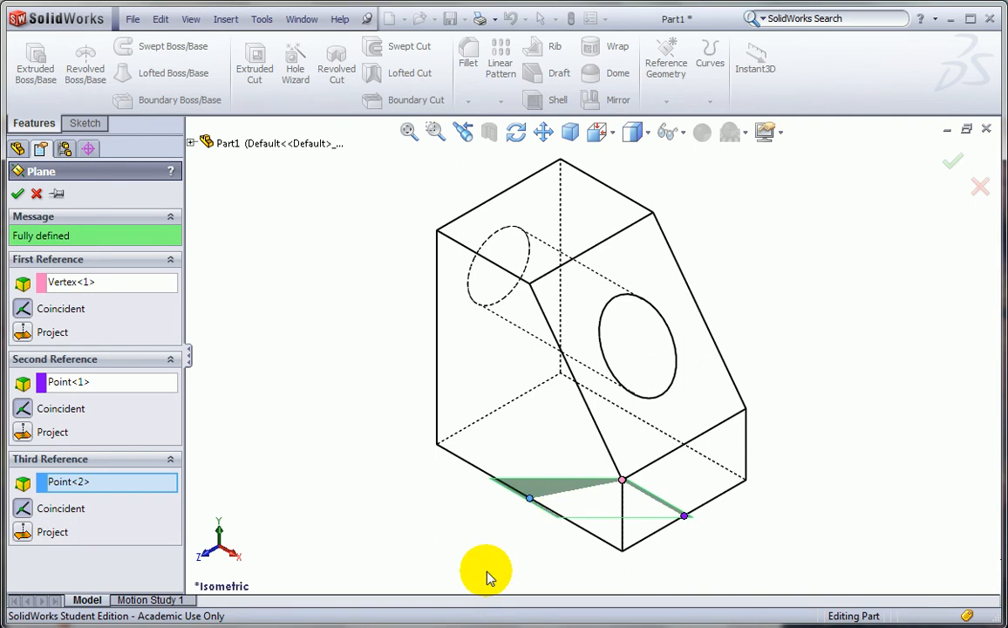
pyautogui.click(18, 195)
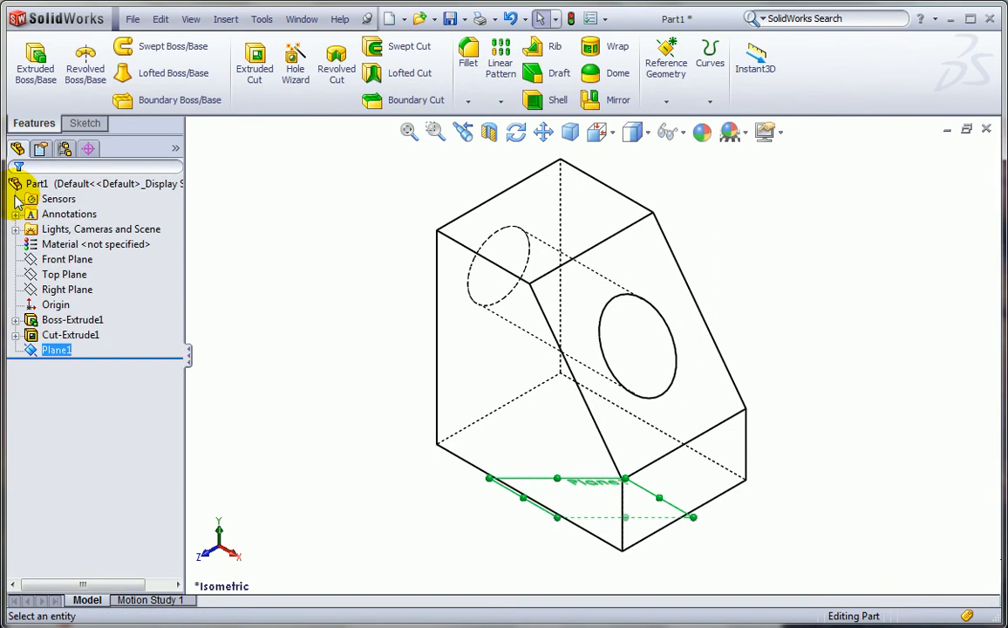
# Step: View the block normal to the new plane, flipped to its opposite side, in the Shaded With Edges display style
pyautogui.click(600, 135)
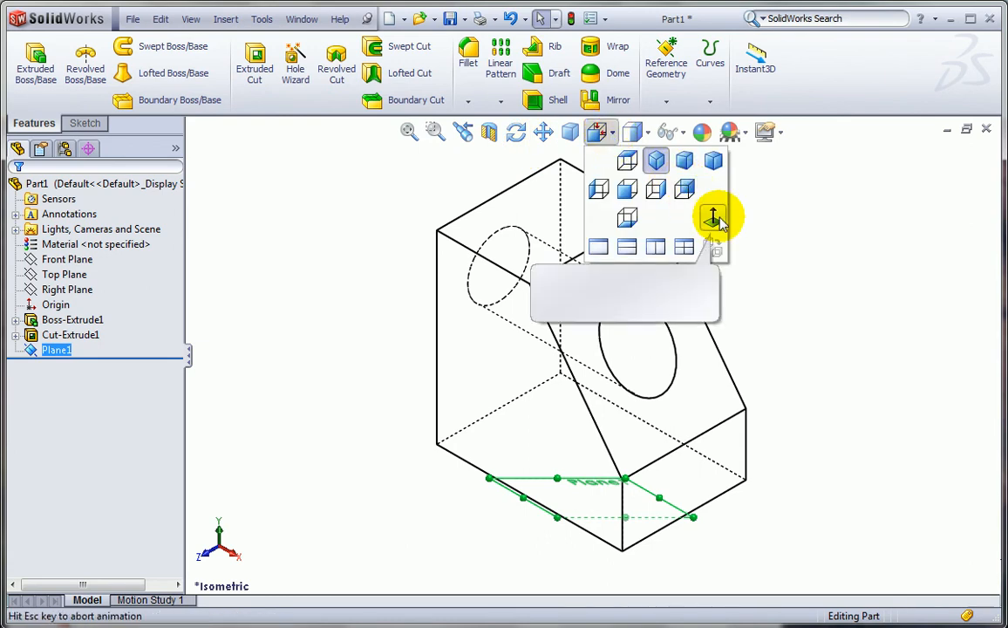
pyautogui.click(714, 219)
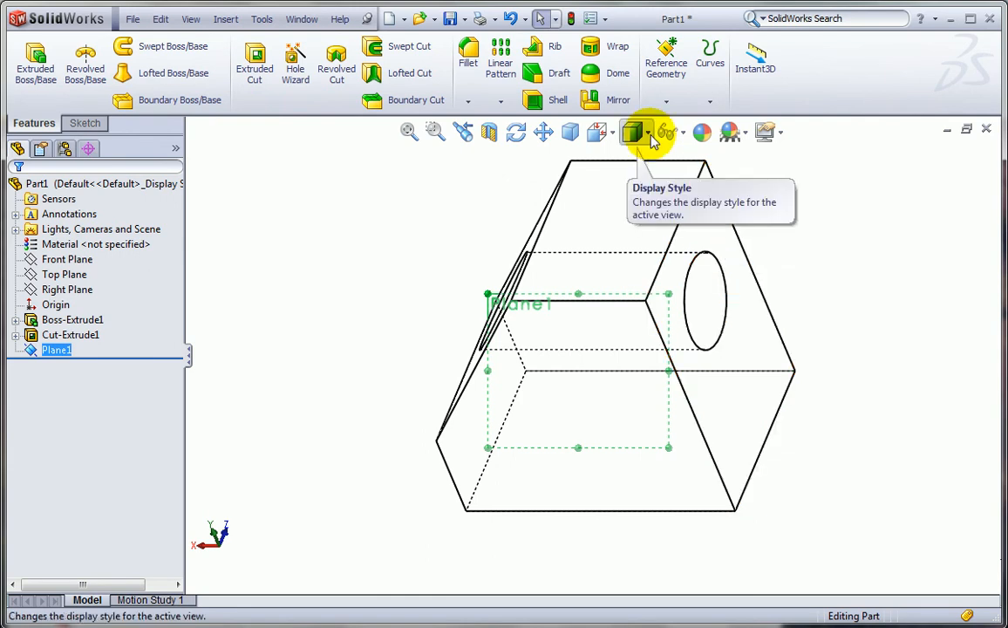
pyautogui.click(602, 133)
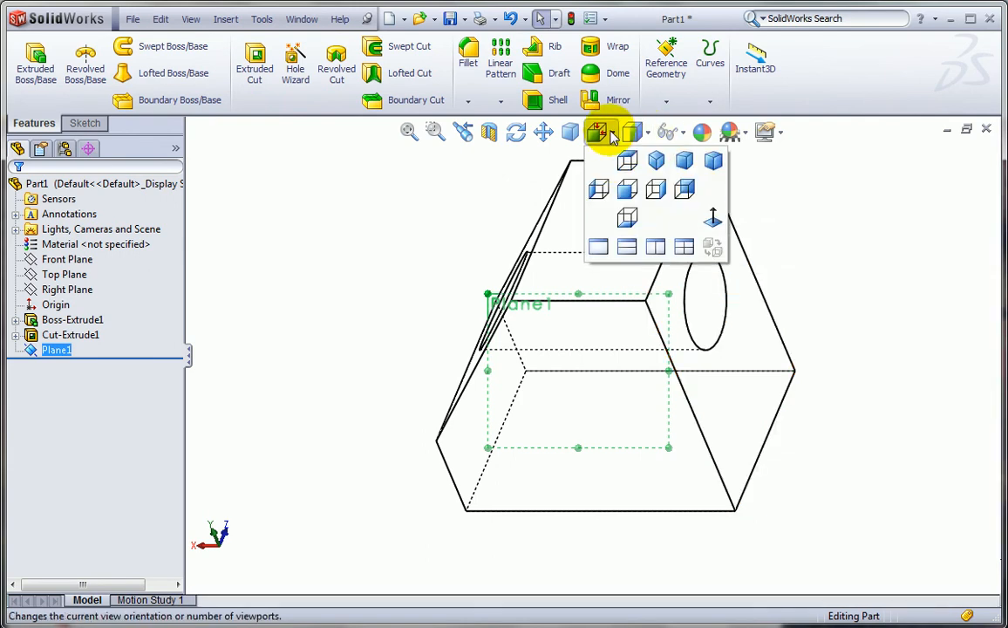
pyautogui.click(713, 223)
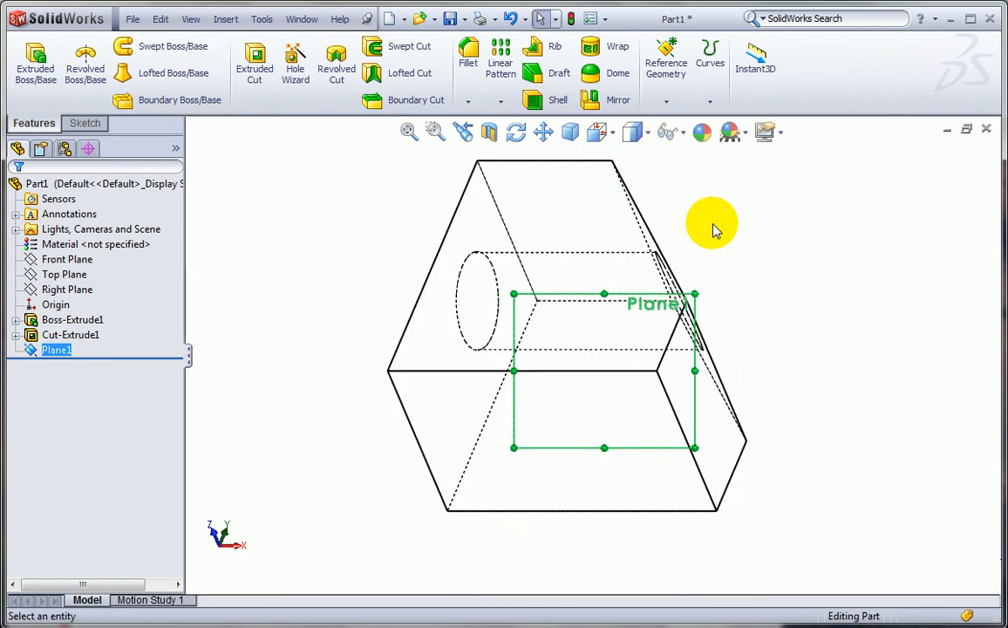
pyautogui.click(651, 133)
pyautogui.click(635, 161)
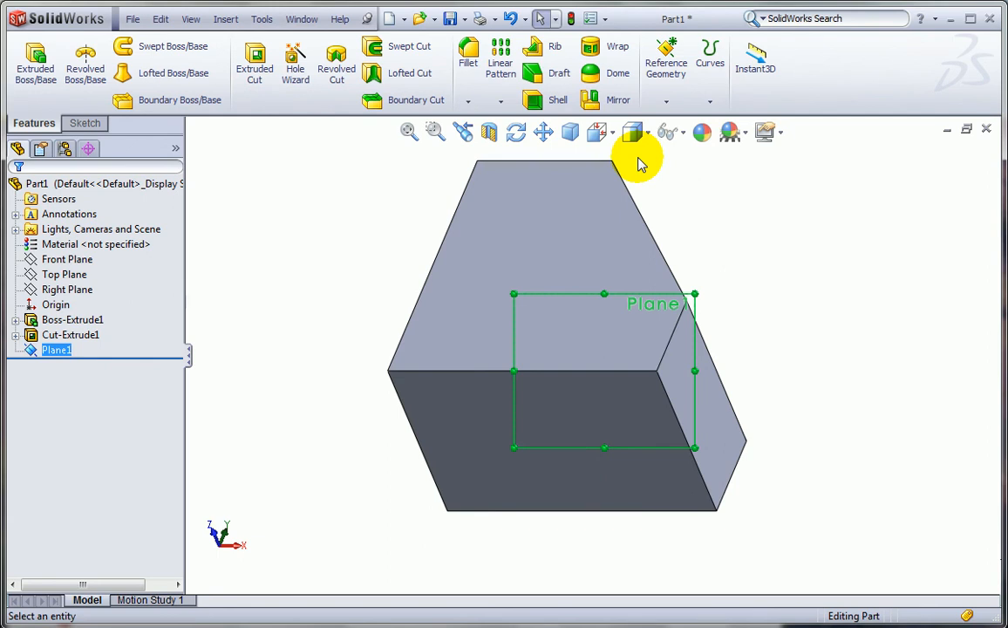
# Step: Sketch a closed triangle on the new plane joining the corner vertex and the midpoints of the two bottom edges
pyautogui.click(91, 122)
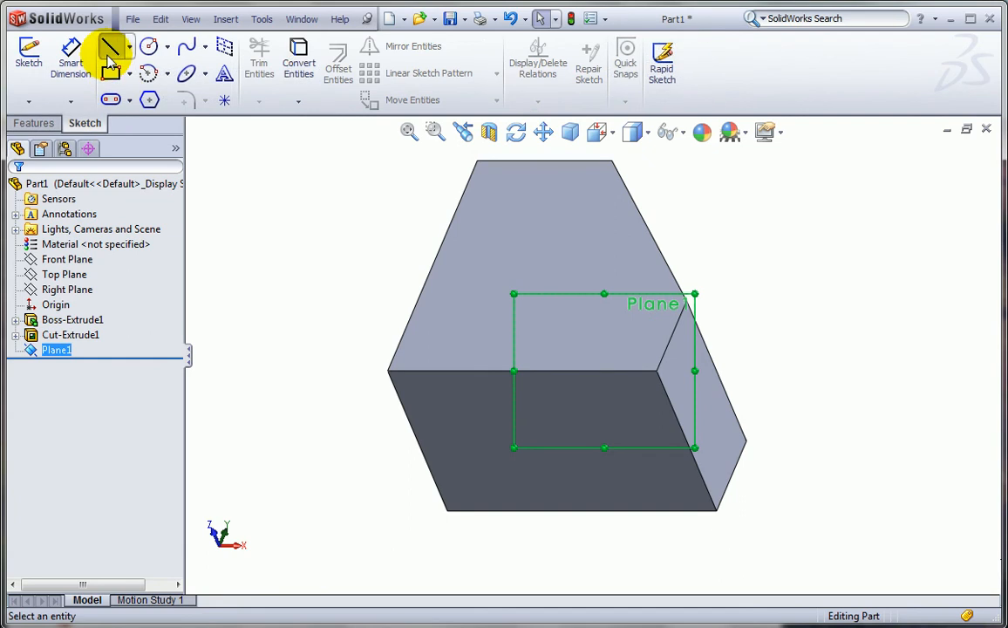
pyautogui.click(110, 46)
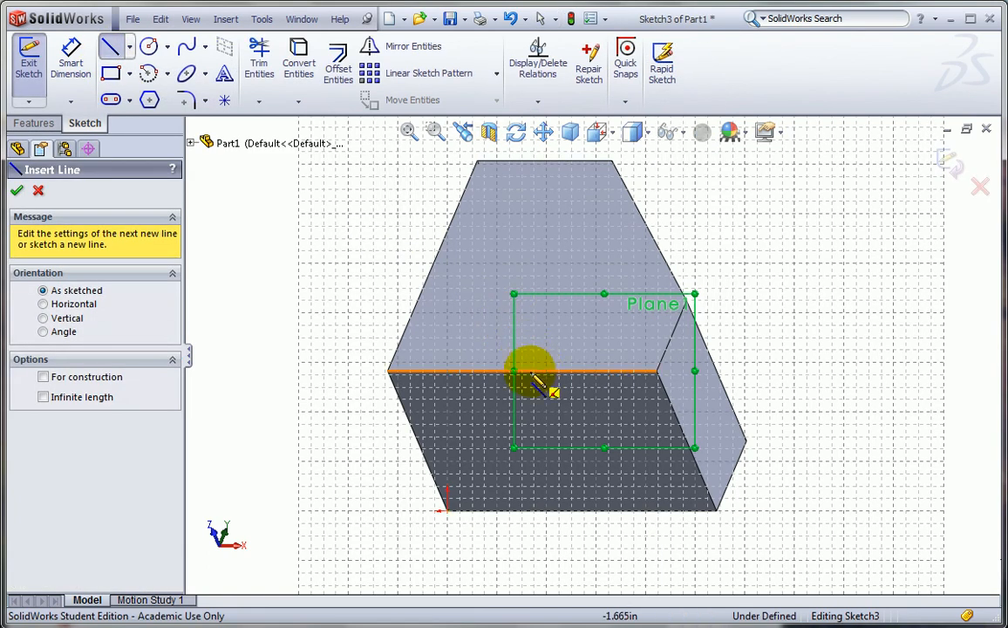
pyautogui.moveTo(521, 372)
pyautogui.mouseDown()
pyautogui.moveTo(688, 306)
pyautogui.moveTo(668, 423)
pyautogui.moveTo(689, 446)
pyautogui.moveTo(540, 400)
pyautogui.moveTo(523, 372)
pyautogui.mouseUp()
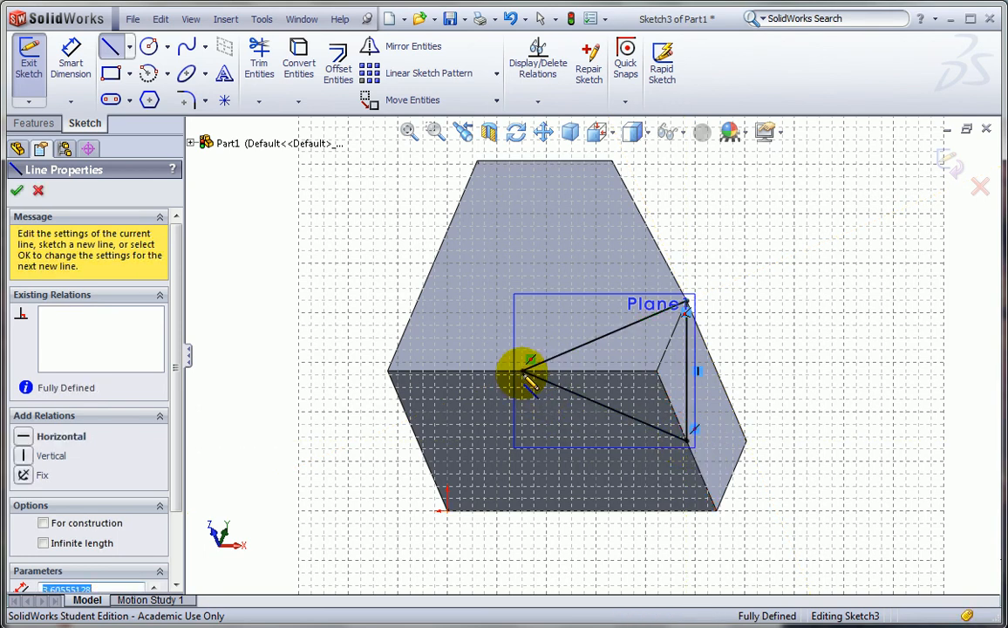
# Step: Cut off the block's lower corner with a Through All extruded cut of the triangle, checking it in trimetric view
pyautogui.click(571, 131)
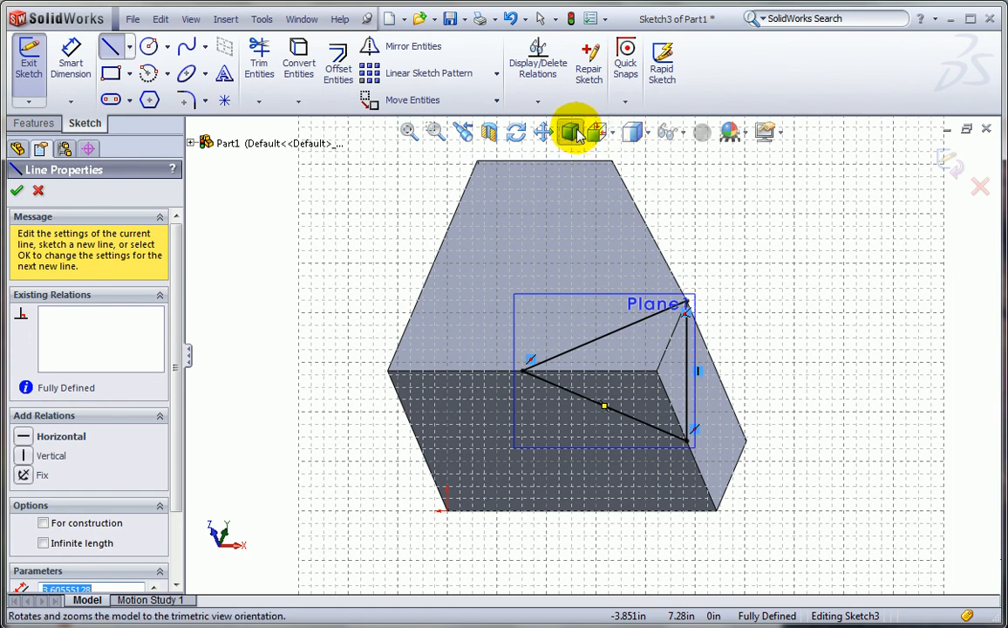
pyautogui.click(573, 131)
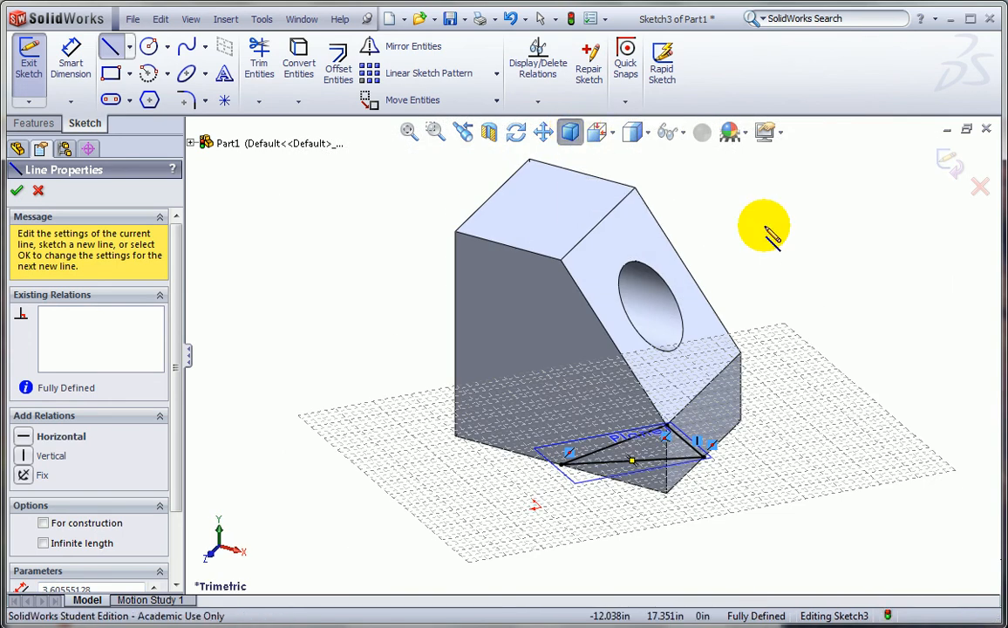
pyautogui.click(39, 125)
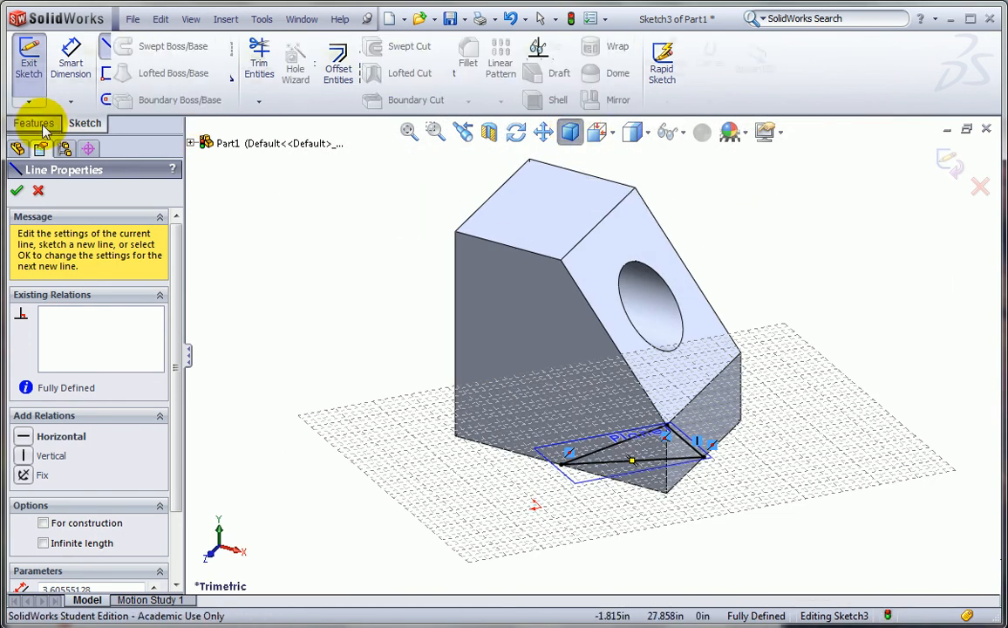
pyautogui.click(252, 57)
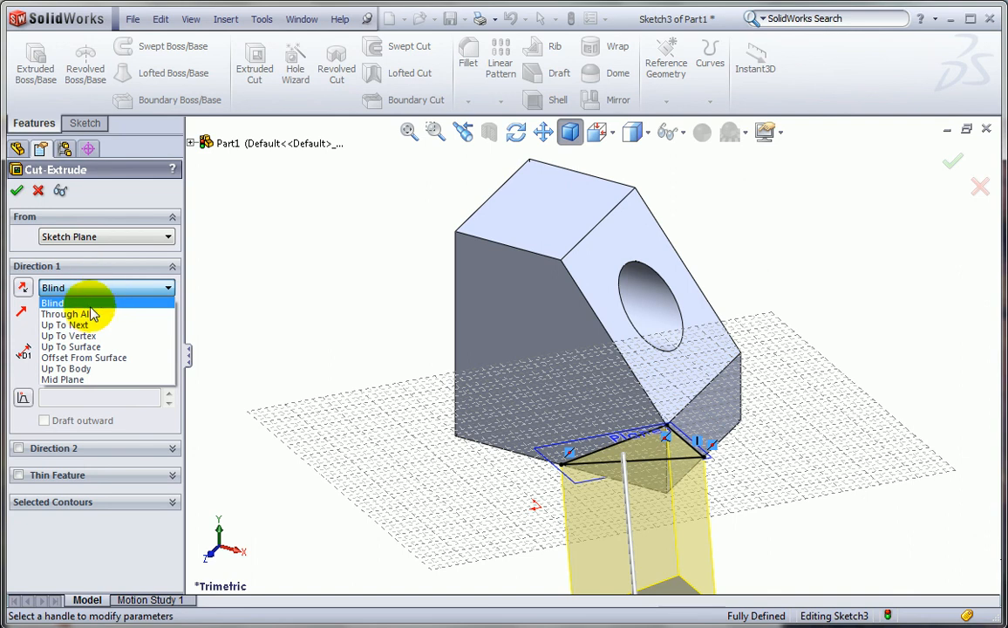
pyautogui.click(78, 314)
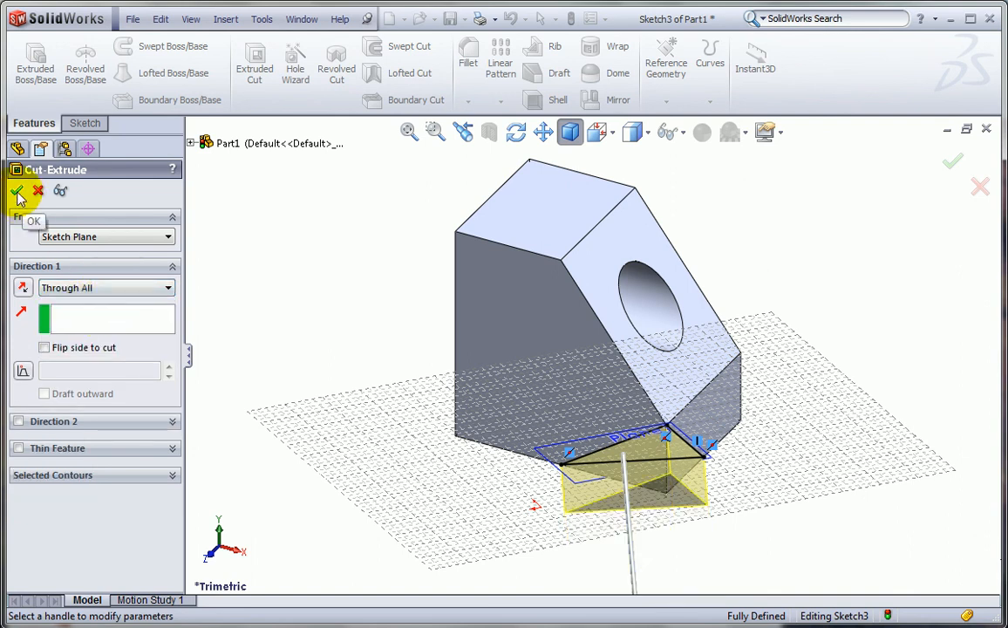
pyautogui.click(17, 191)
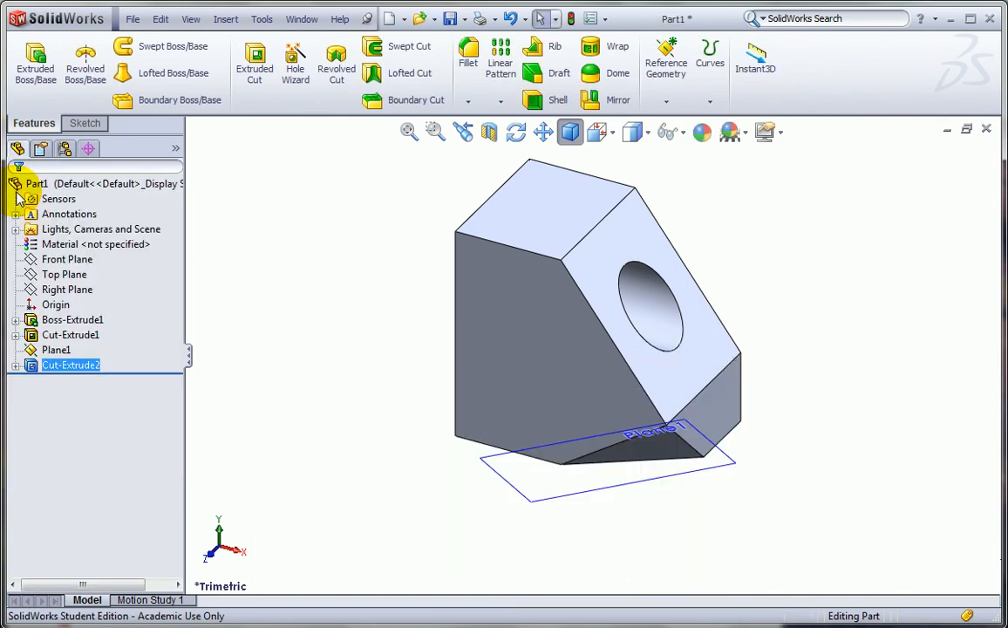
# Step: Show the block in isometric view and turn off the visibility of planes
pyautogui.click(615, 134)
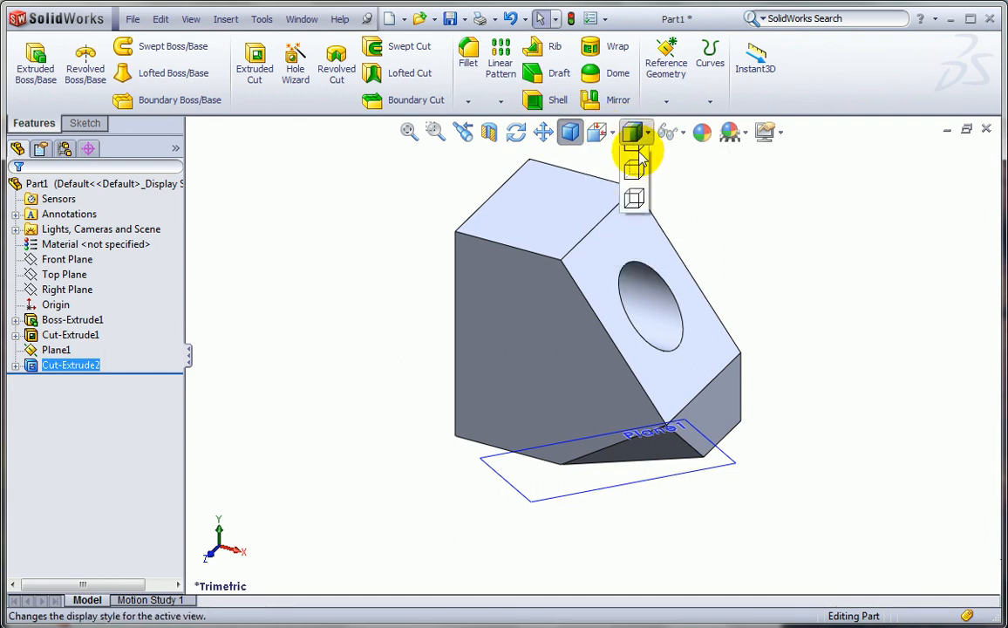
pyautogui.moveTo(636, 153)
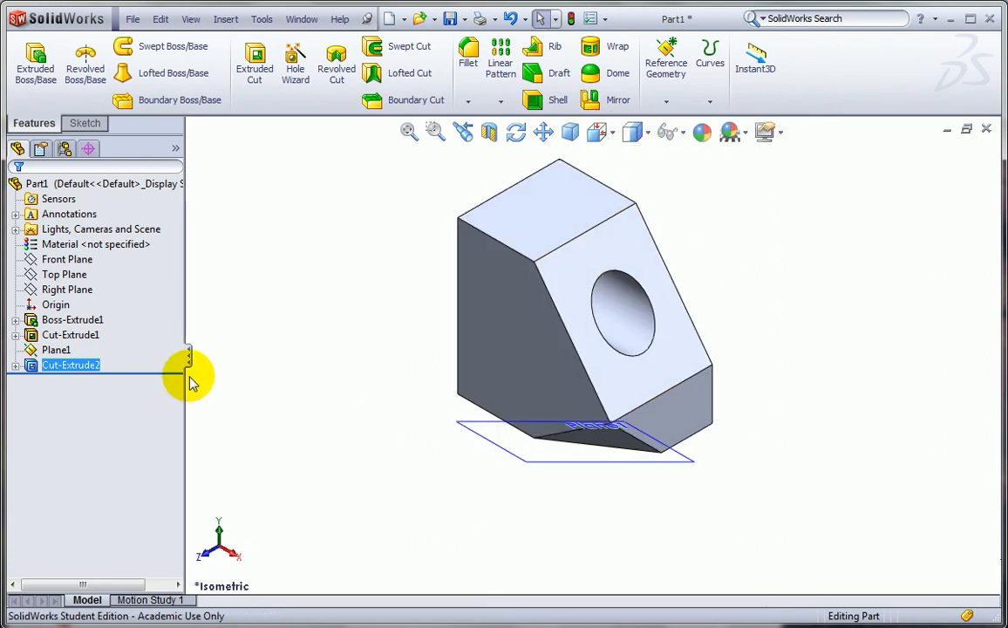
pyautogui.click(683, 134)
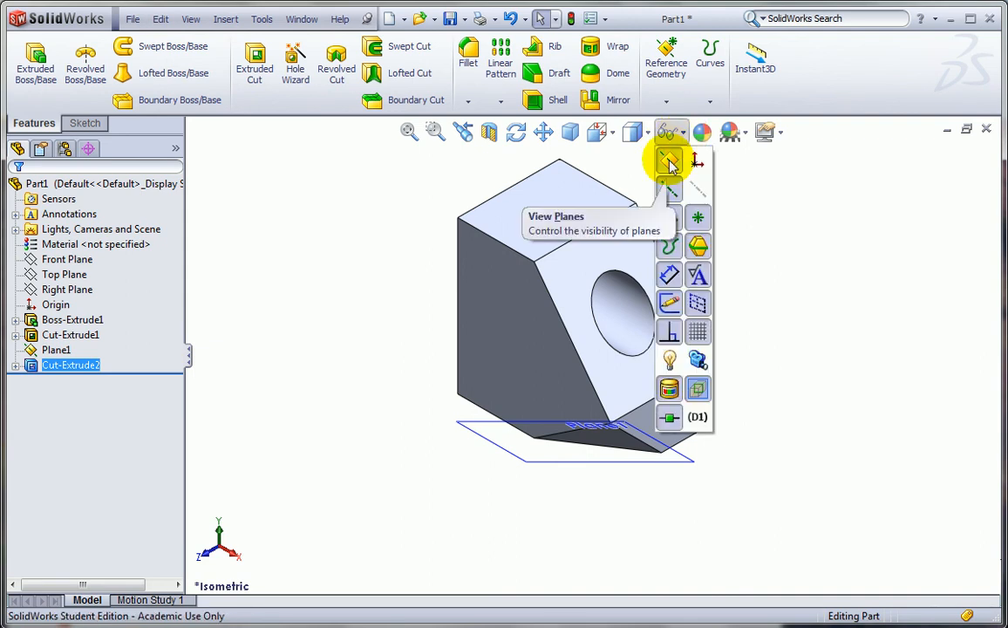
pyautogui.click(669, 164)
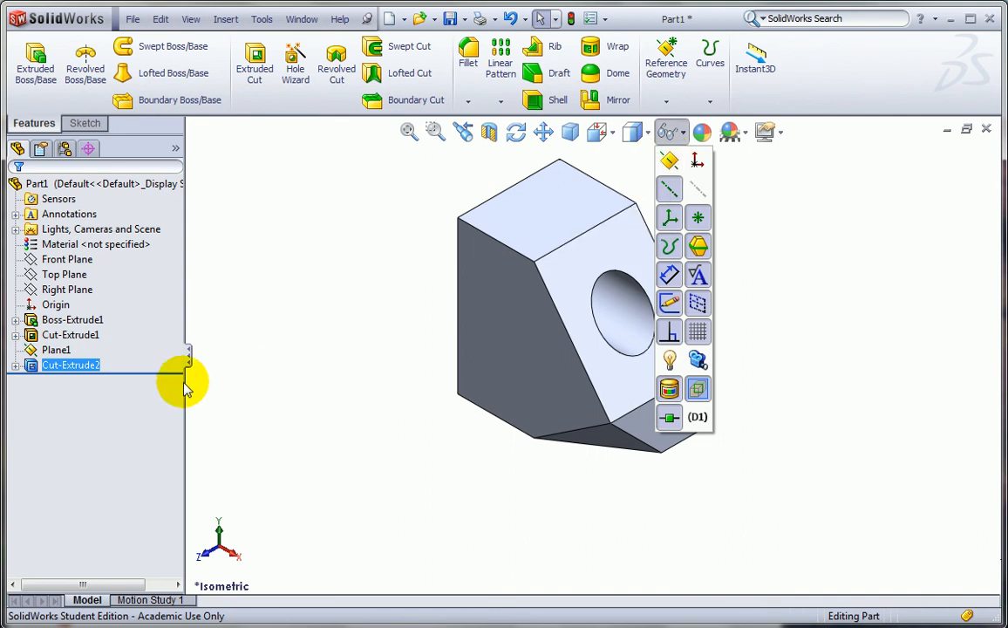
pyautogui.rightClick(53, 351)
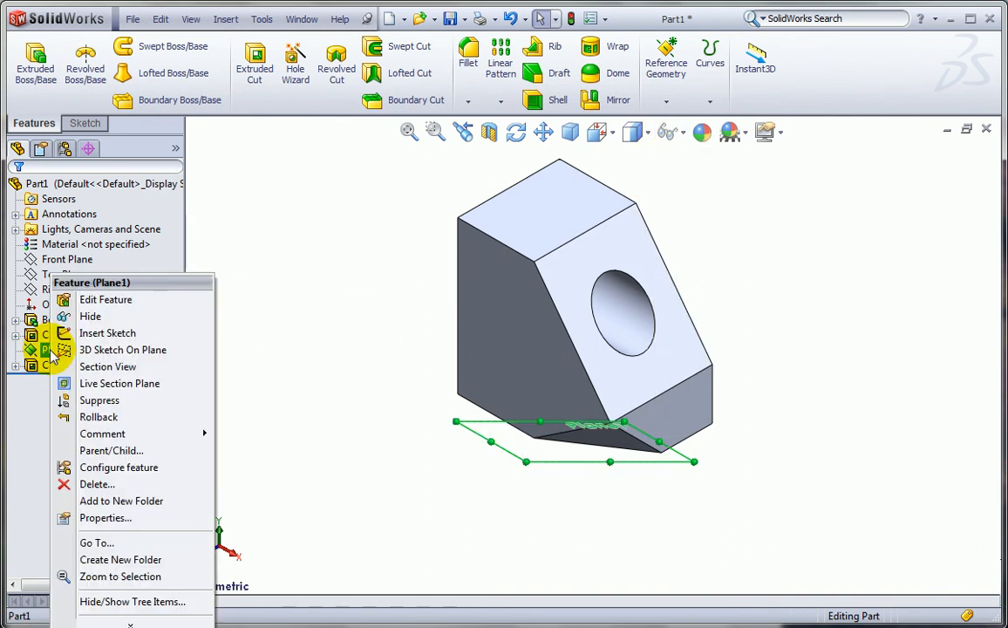
pyautogui.click(269, 311)
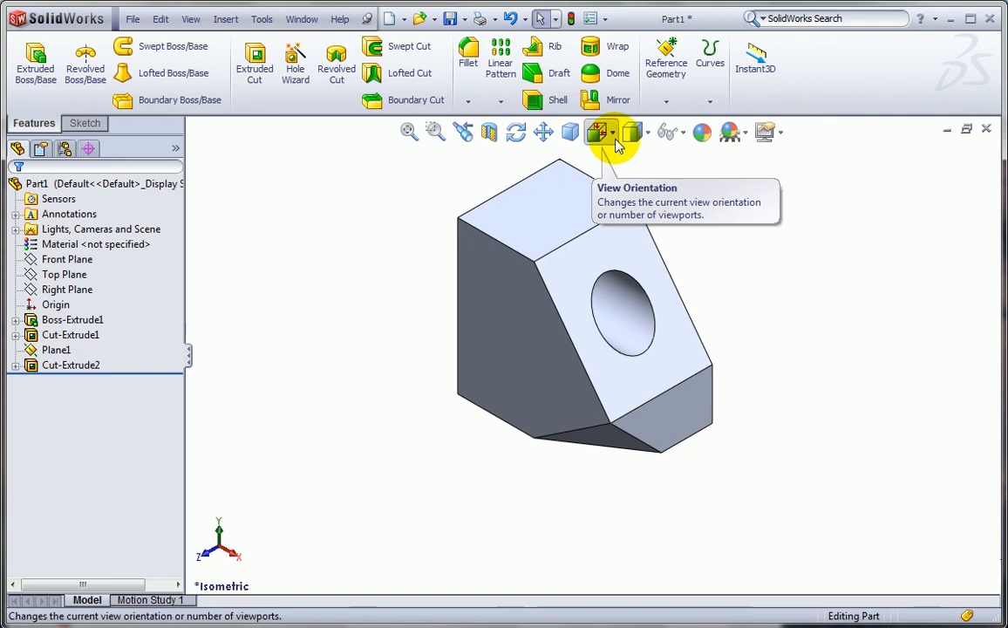
# Step: Display the block with Hidden Lines Visible and fit it to the view
pyautogui.click(637, 136)
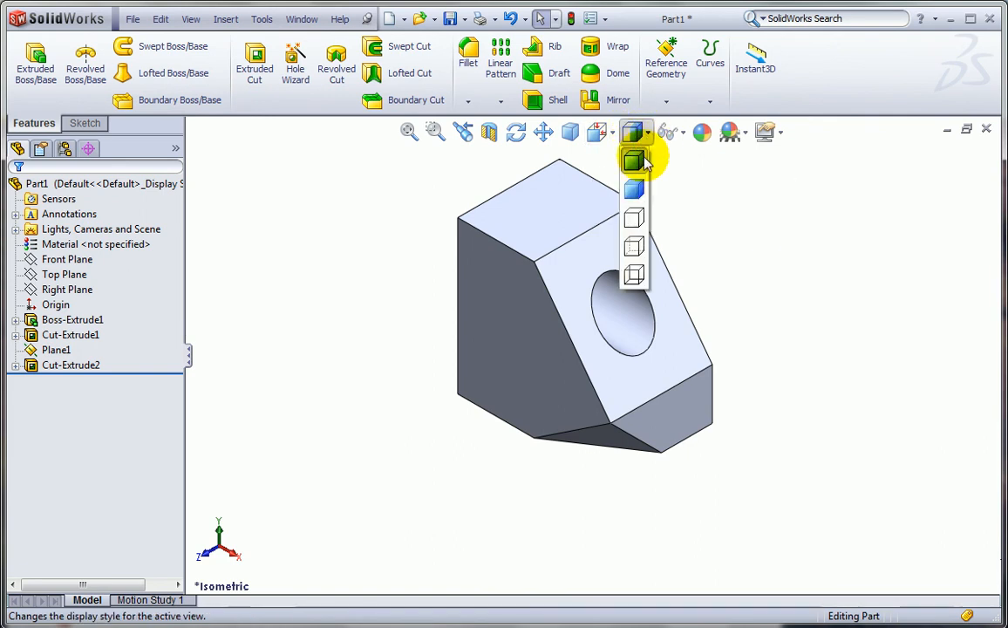
pyautogui.click(635, 247)
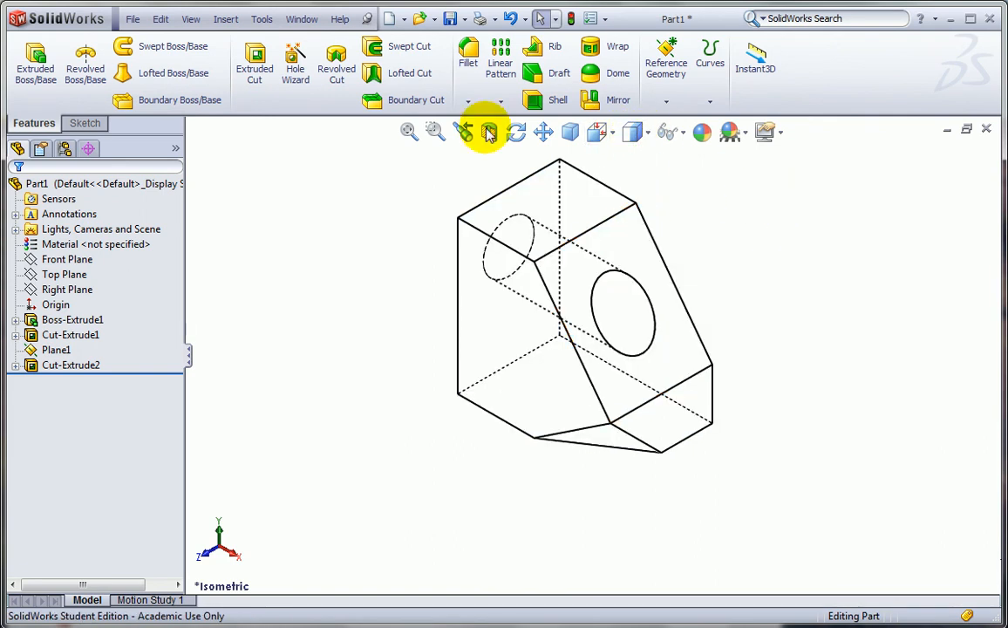
pyautogui.click(409, 131)
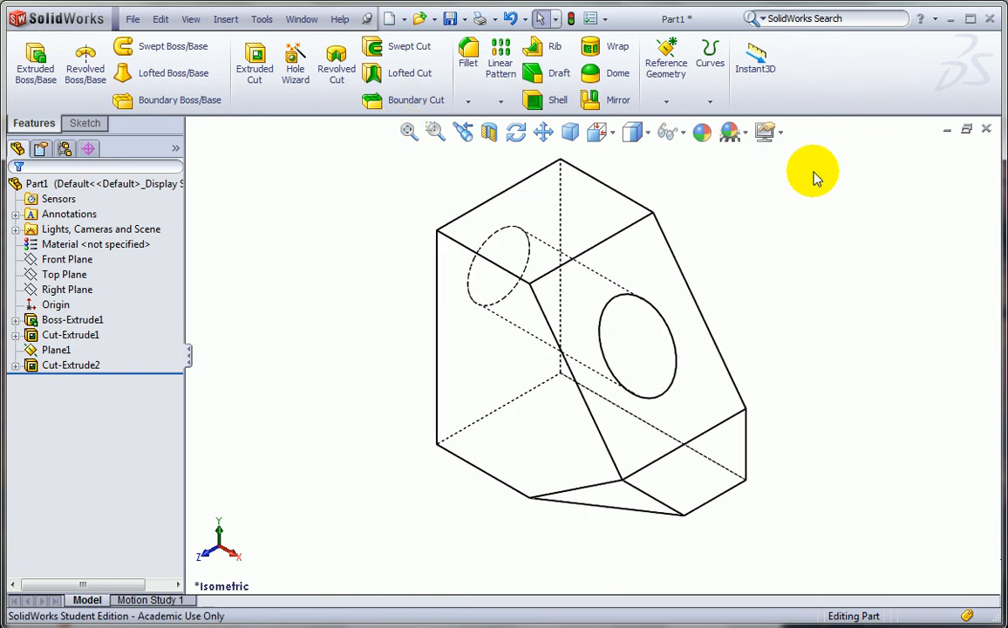